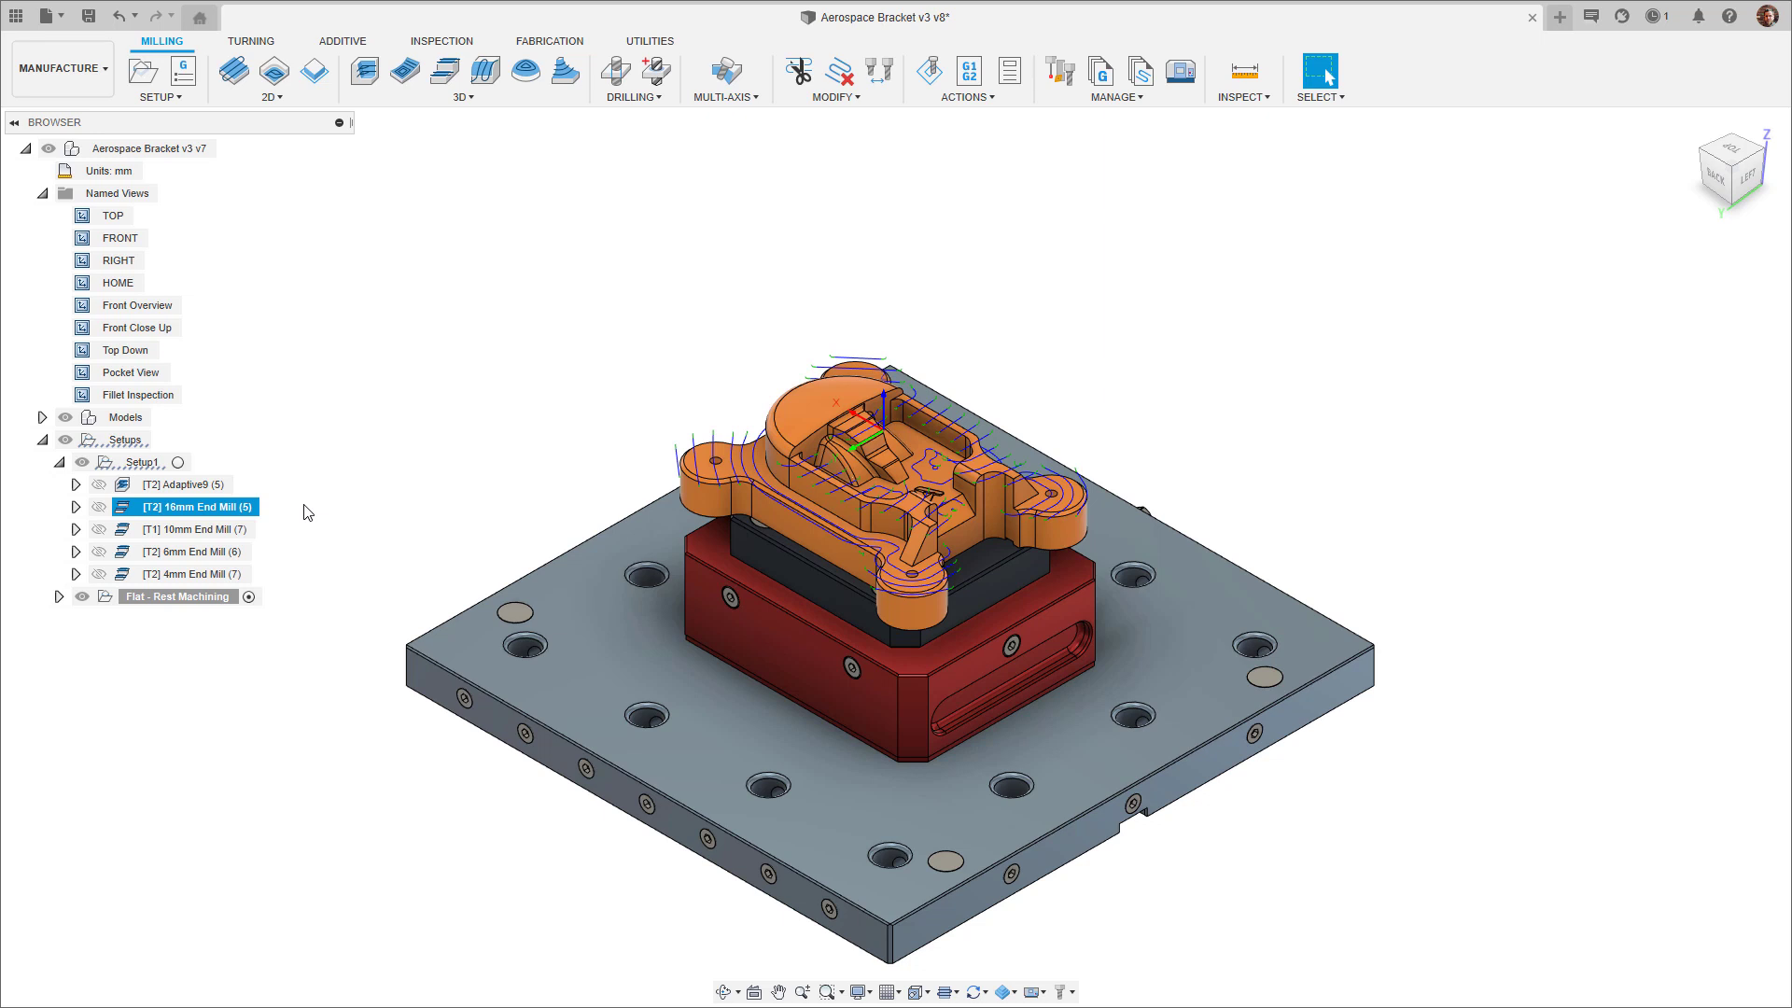
Zoom to the Pocket View close-up and display the 10mm, 6mm and 4mm end mill toolpaths in turn
{"action": "double_click", "coordinate": [146, 374]}
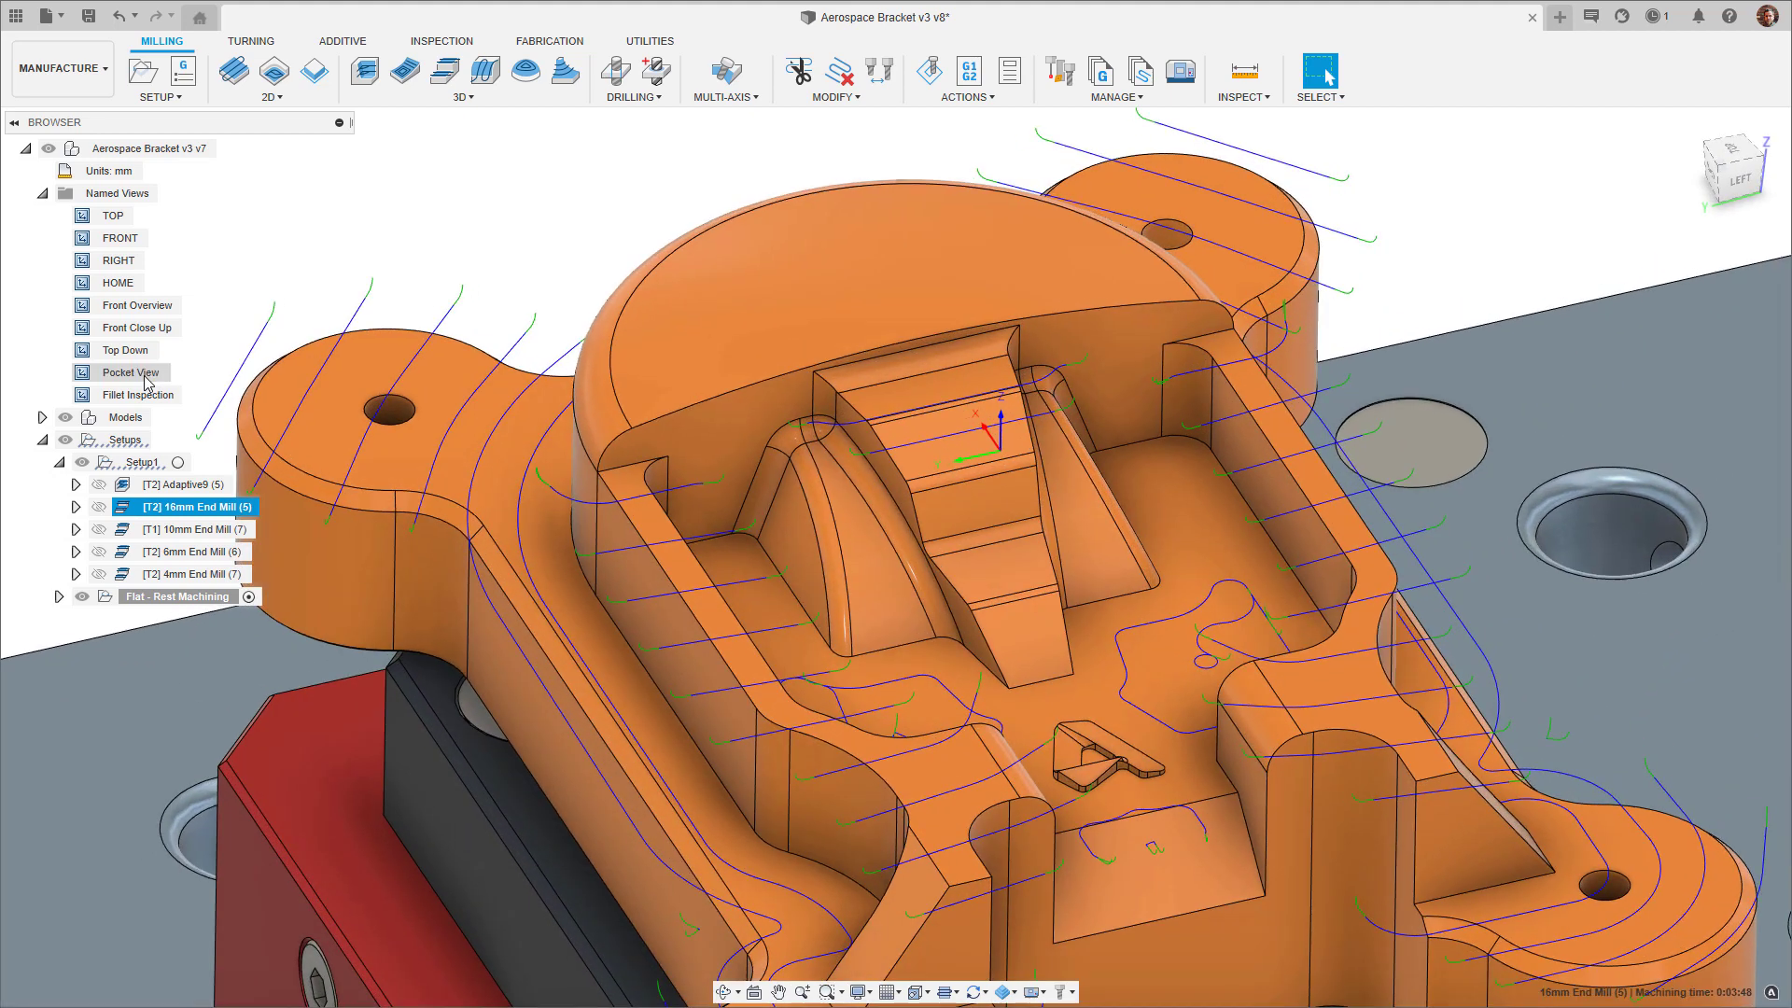
{"action": "left_click", "coordinate": [191, 531]}
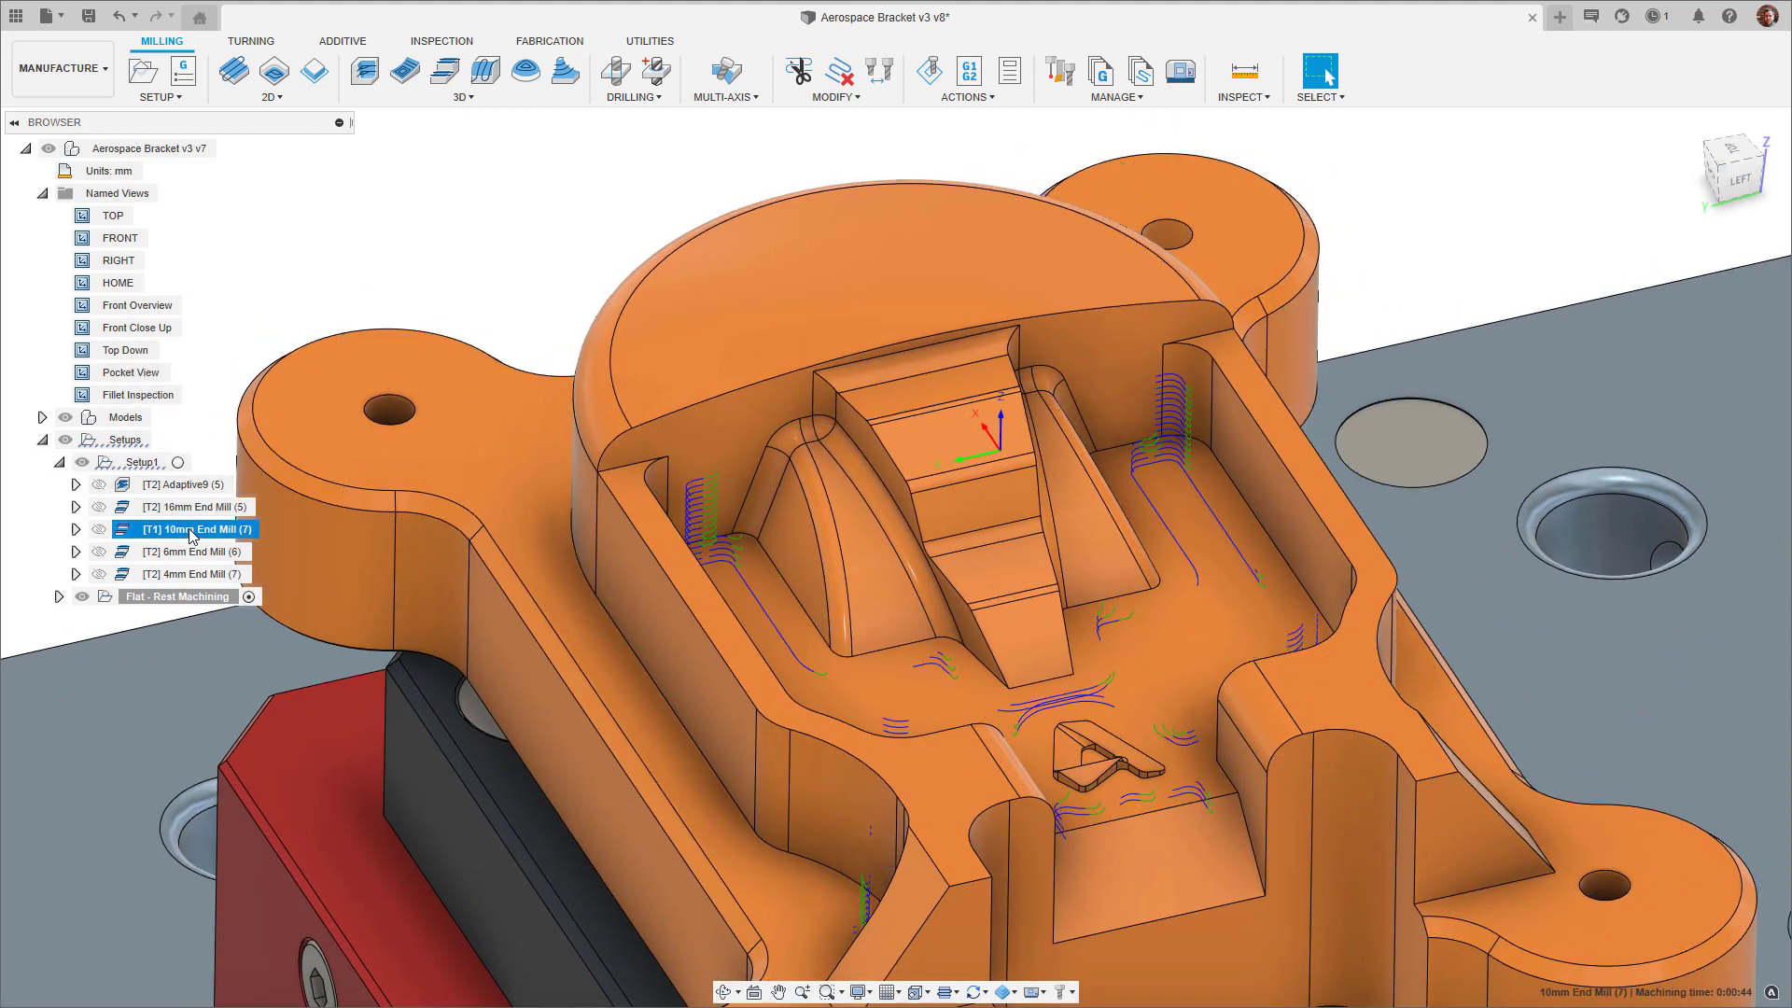
{"action": "left_click", "coordinate": [193, 553]}
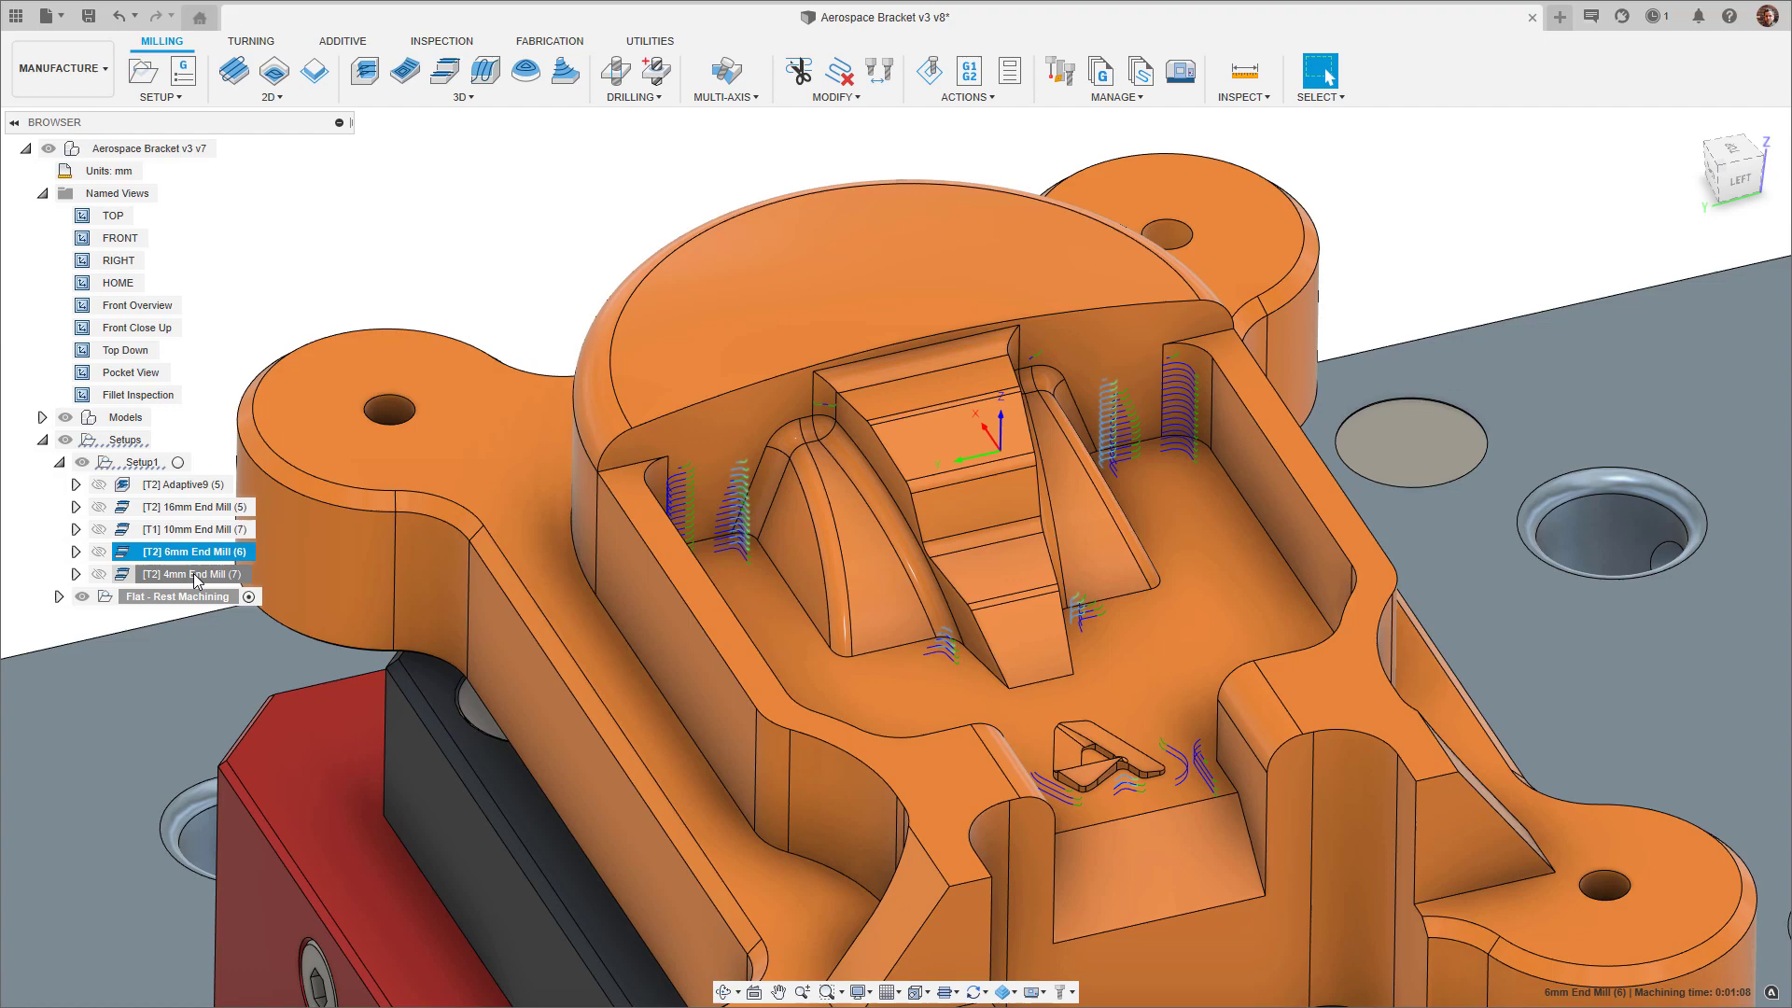
{"action": "left_click", "coordinate": [196, 576]}
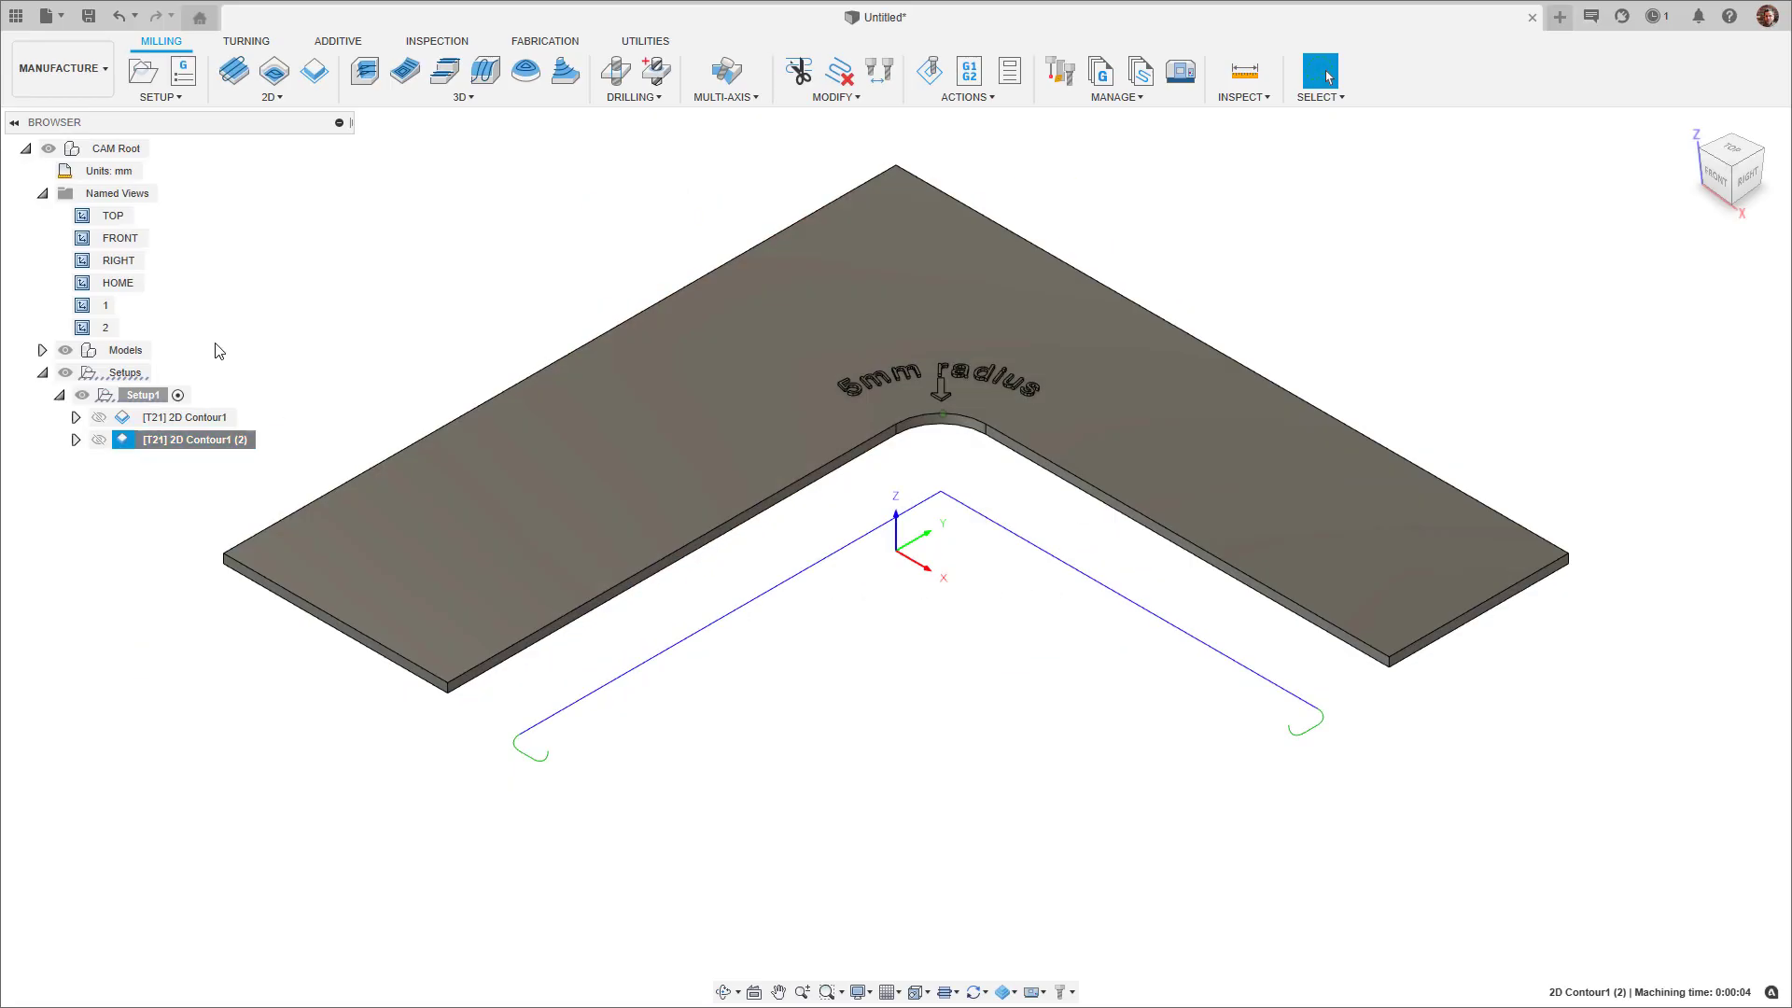
Go to the L-plate's top view, close in on the 5mm radius corner, and simulate 2D Contour1 (2)
{"action": "double_click", "coordinate": [106, 306]}
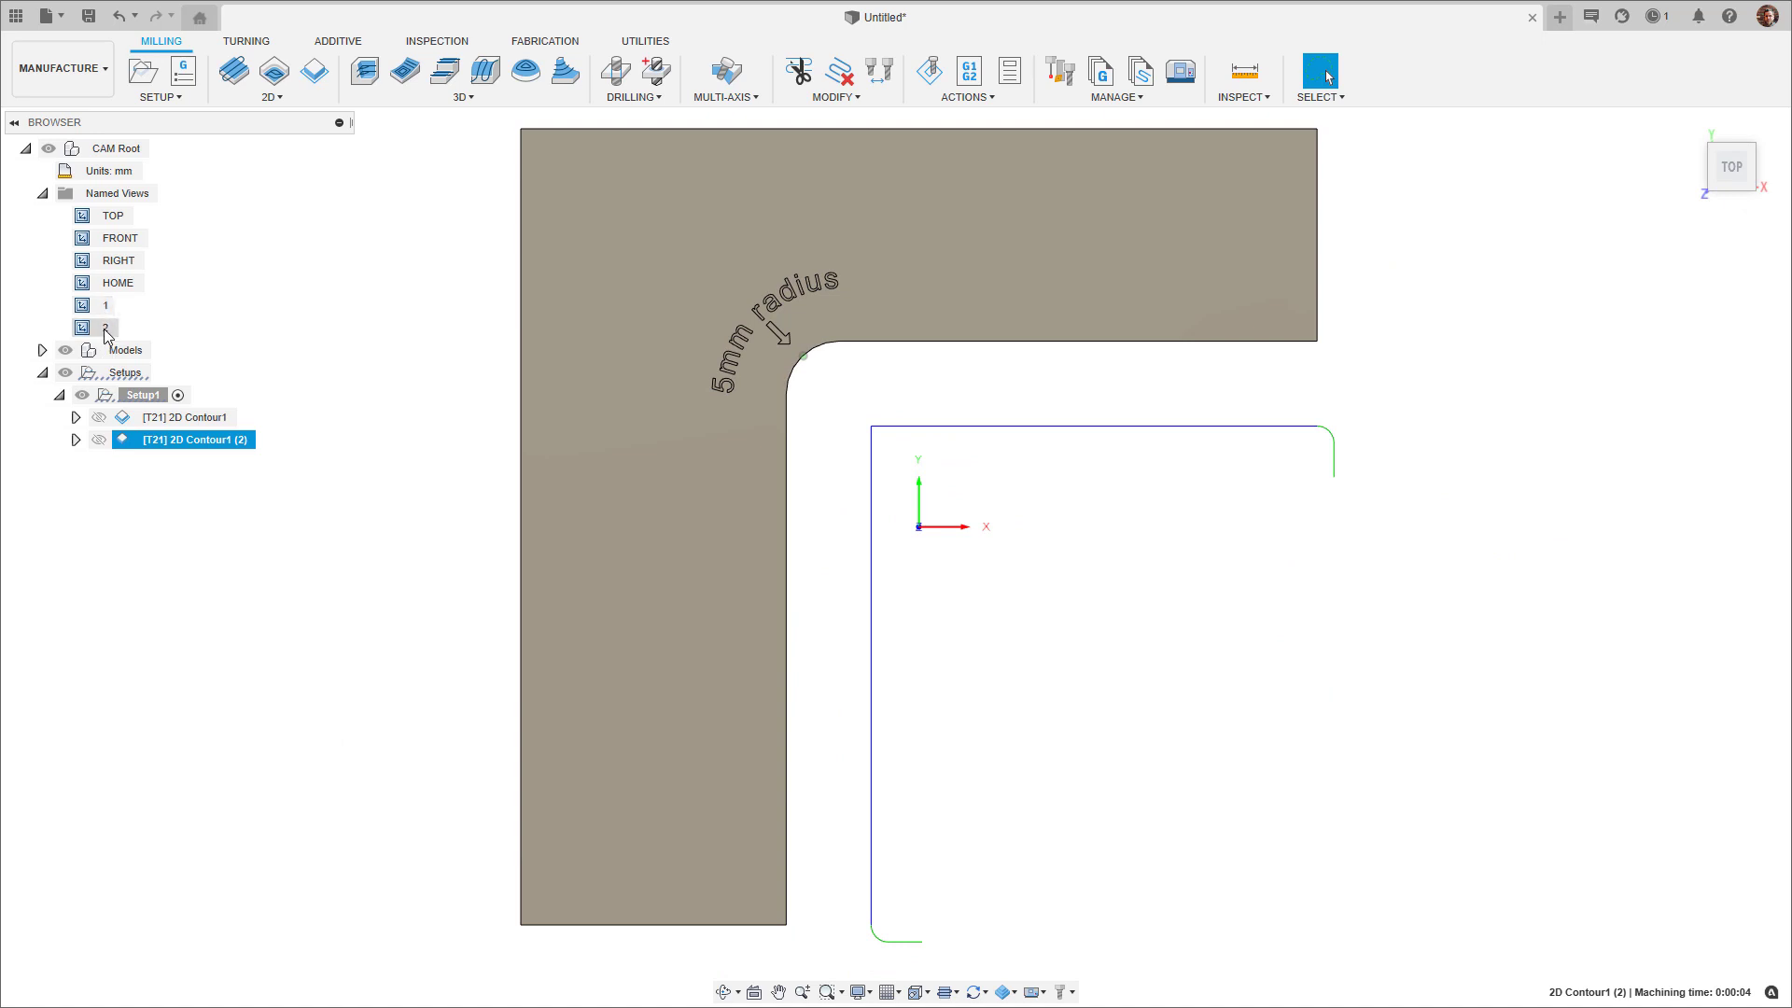
{"action": "double_click", "coordinate": [106, 328]}
{"action": "left_click", "coordinate": [929, 70]}
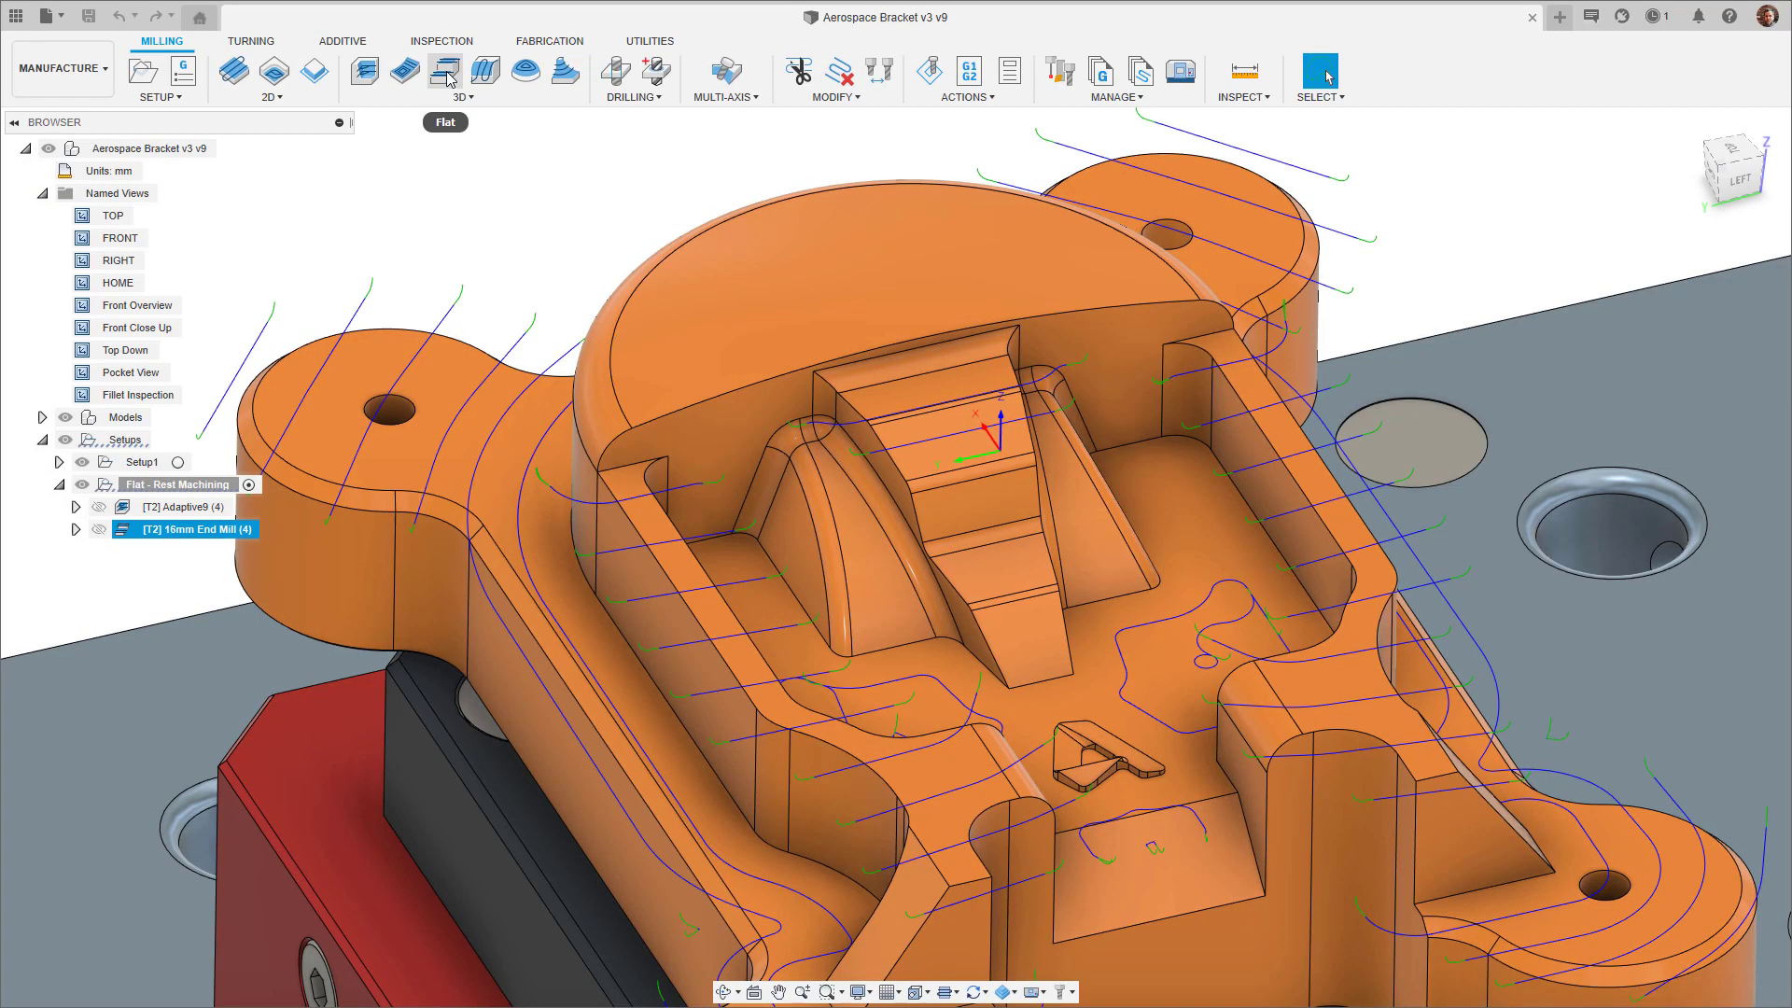
Create a new Flat operation using the #1 Ø10mm END MILL from the document tools
{"action": "left_click", "coordinate": [448, 75]}
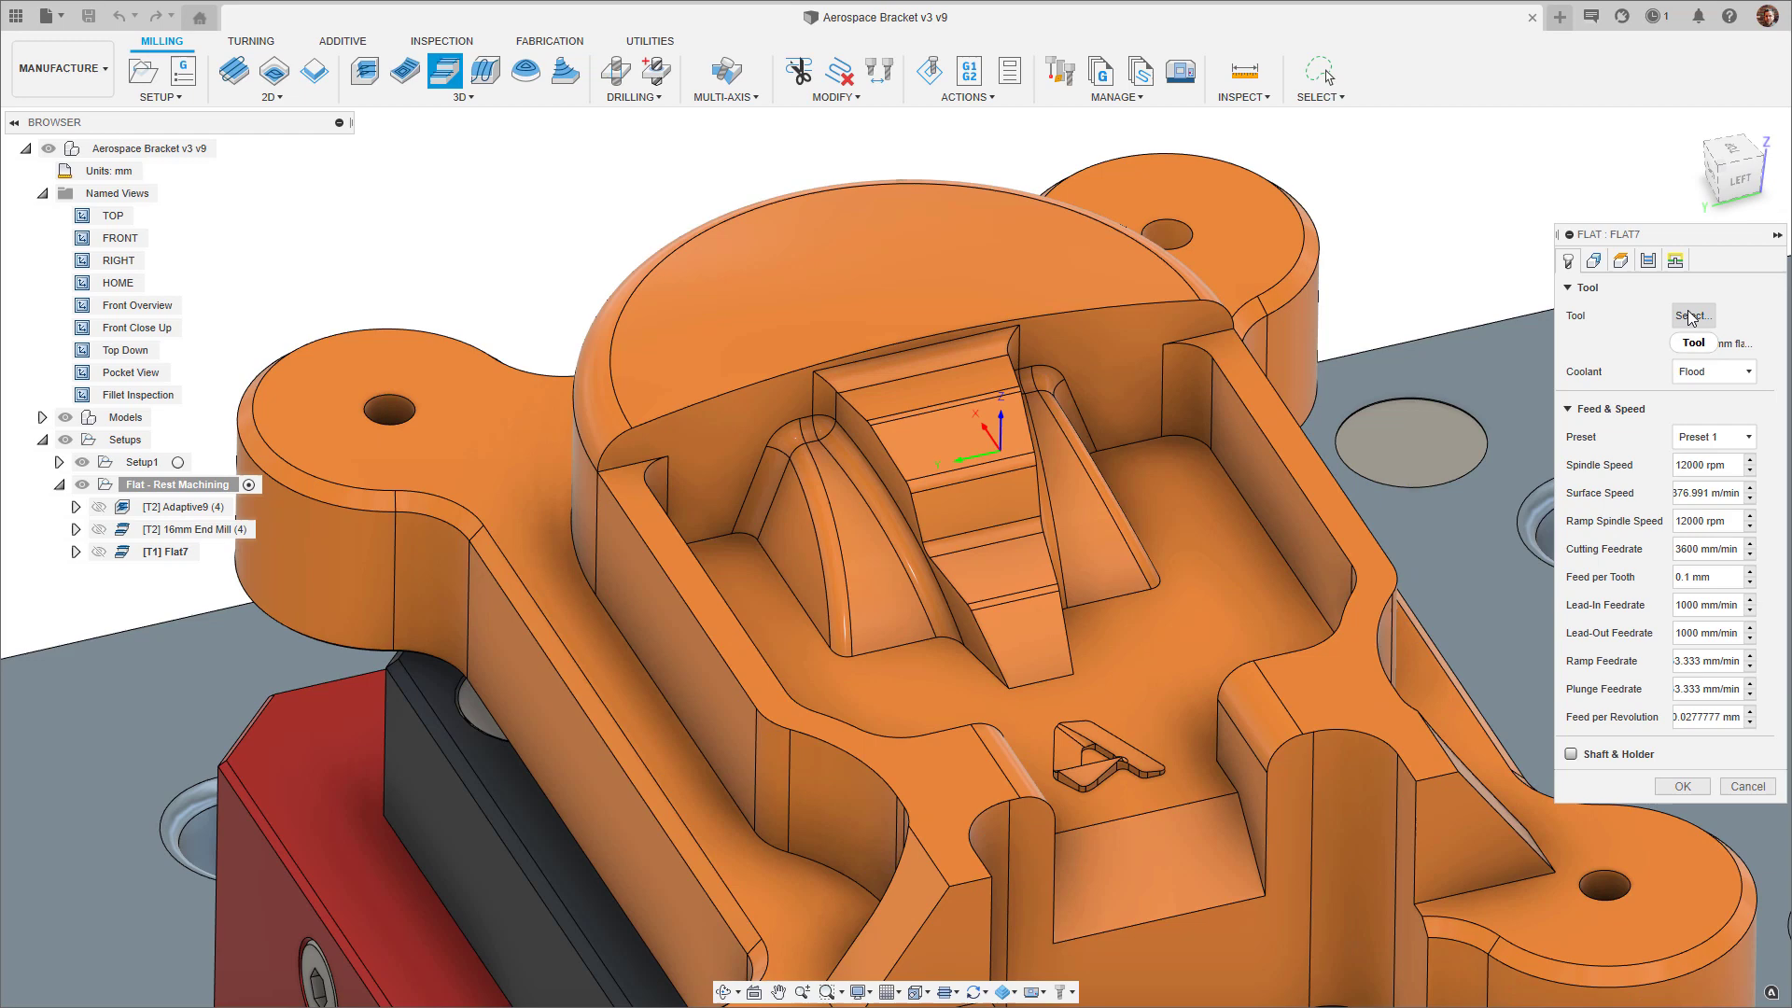
{"action": "left_click", "coordinate": [1691, 316]}
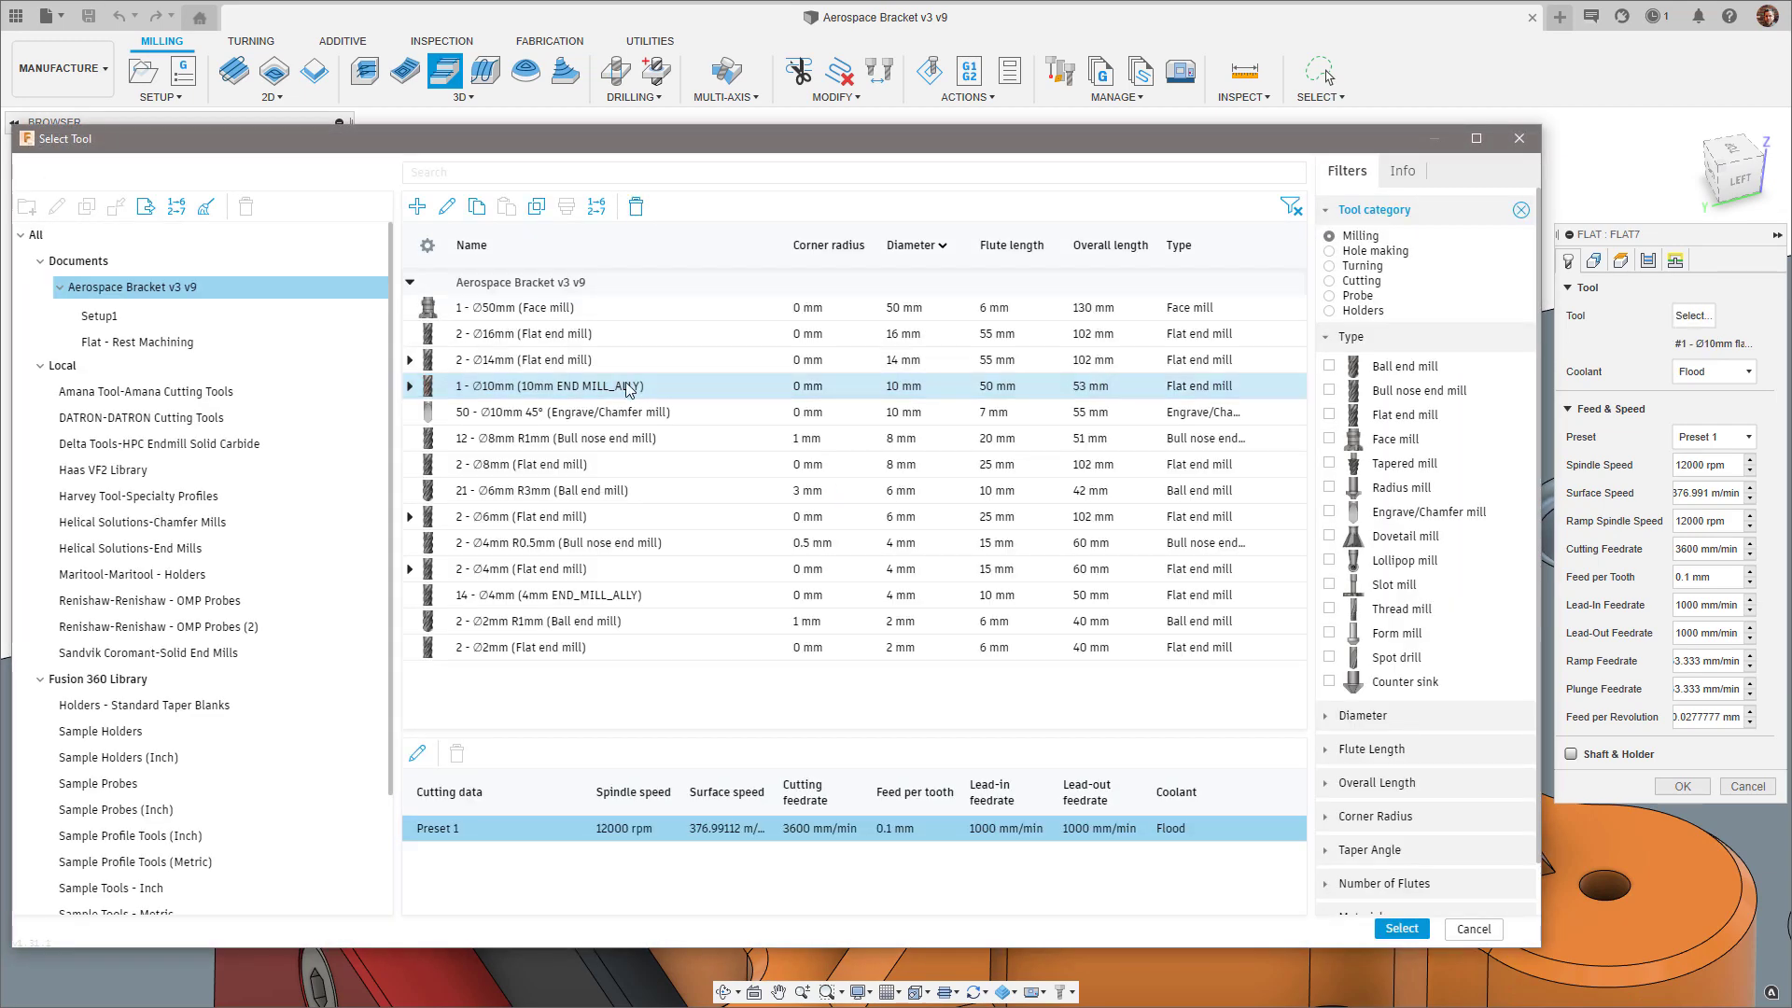
{"action": "left_click", "coordinate": [1400, 929]}
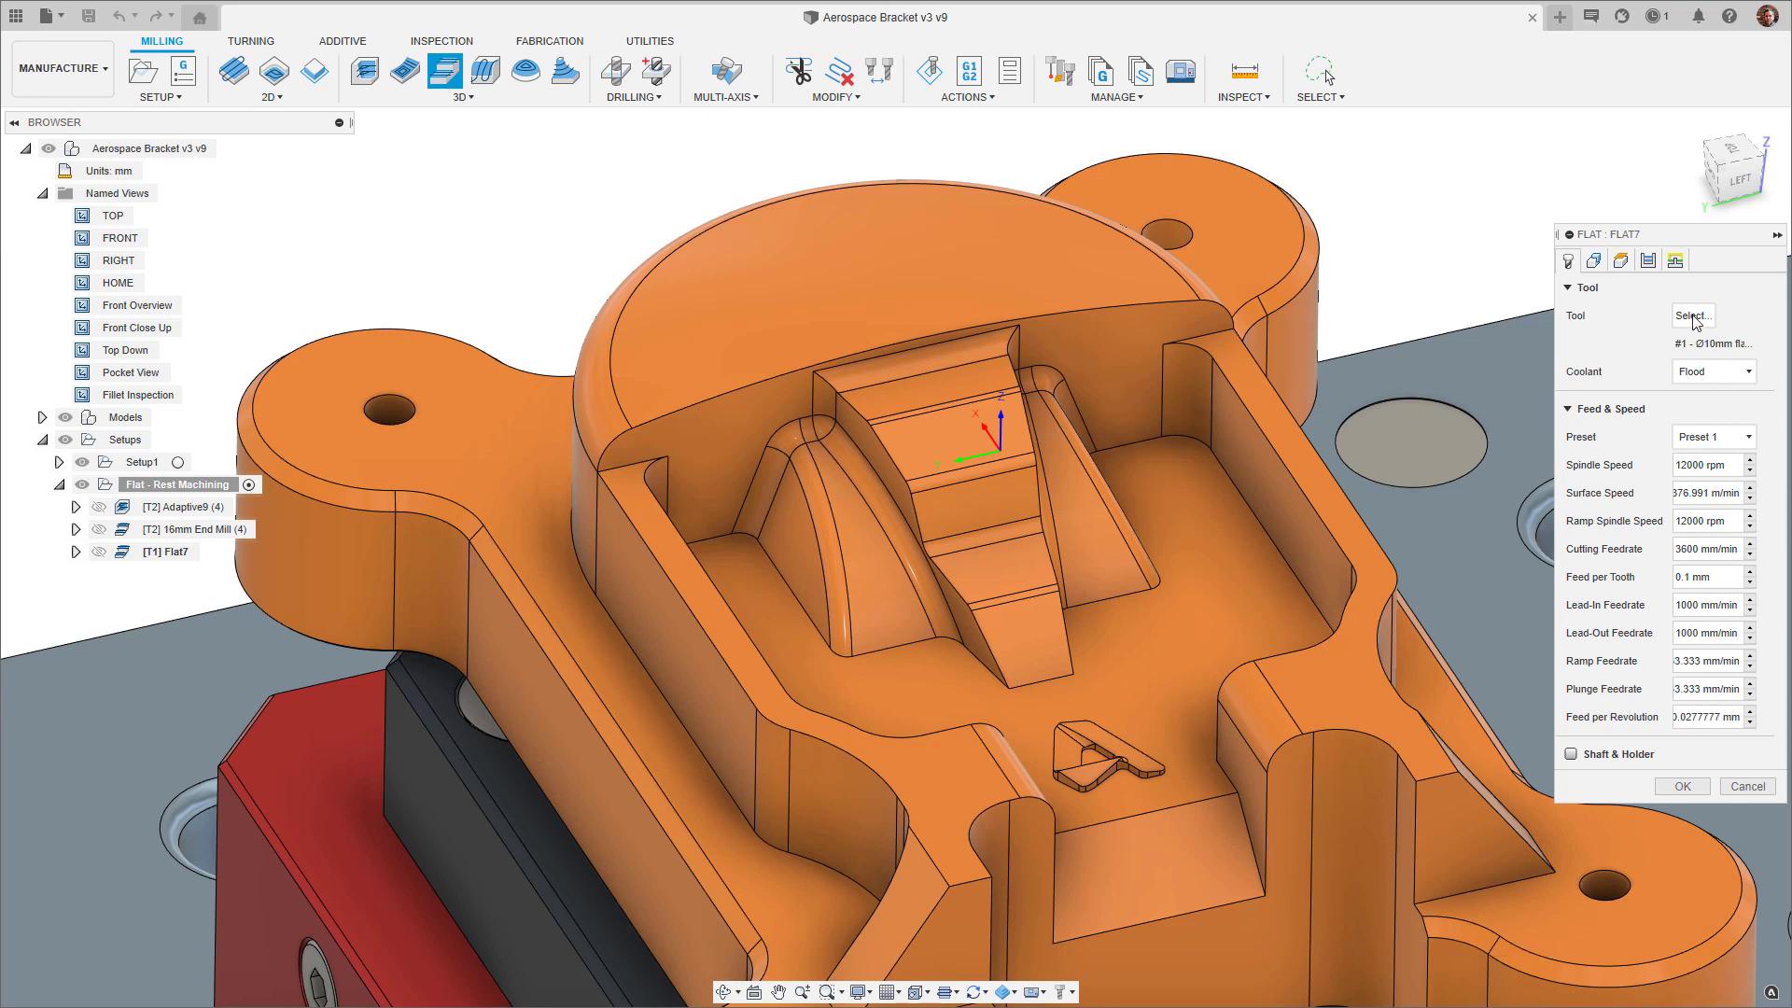
Enable Rest Machining from previous operations on the Geometry tab and generate the Flat toolpath
{"action": "left_click", "coordinate": [1593, 261]}
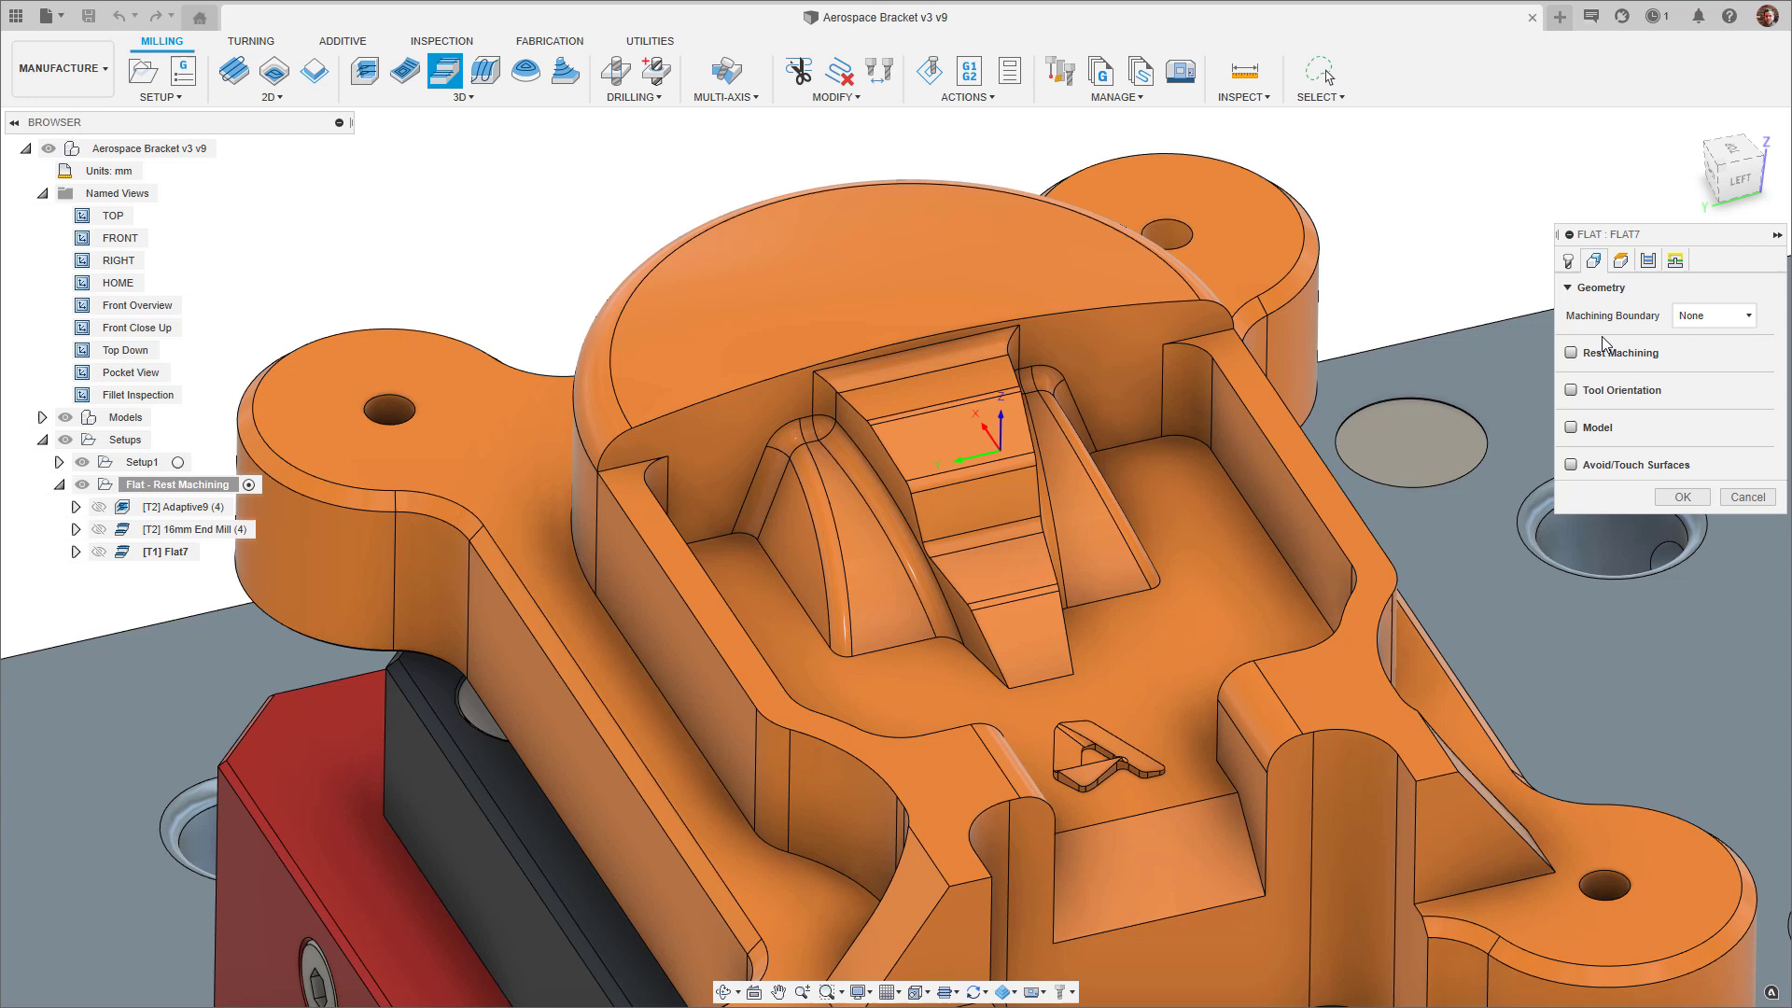
{"action": "left_click", "coordinate": [1572, 354]}
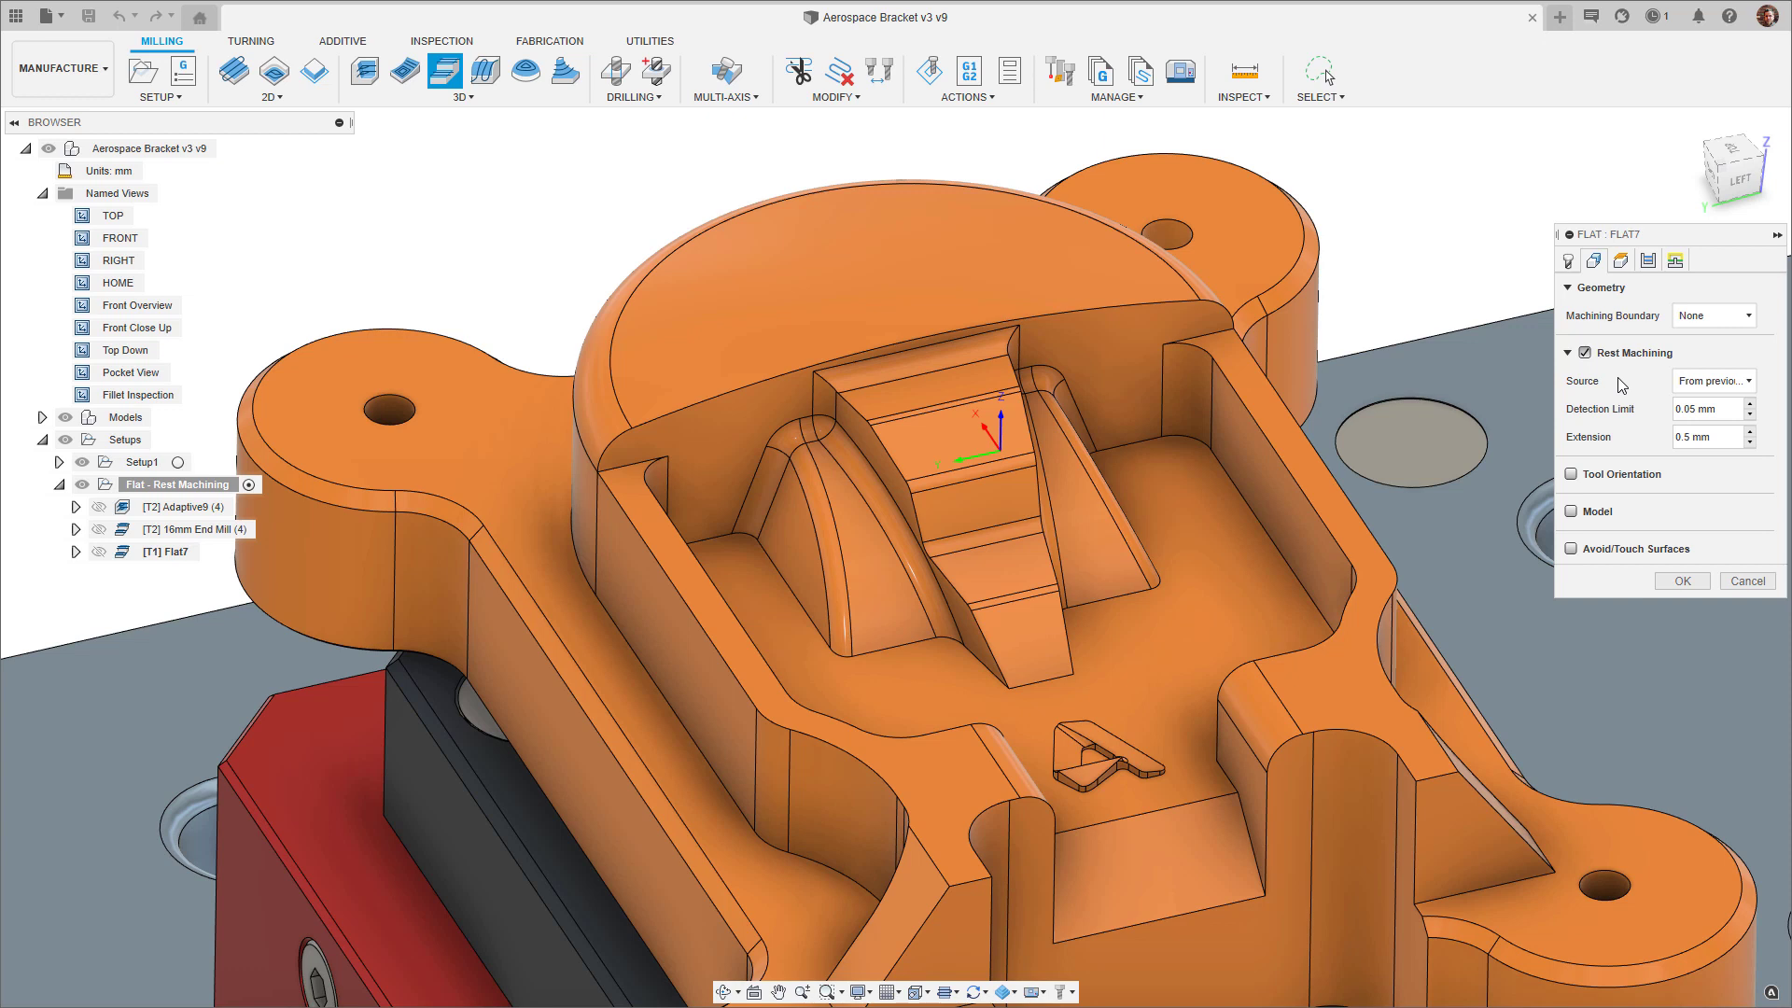
{"action": "left_click", "coordinate": [1683, 581]}
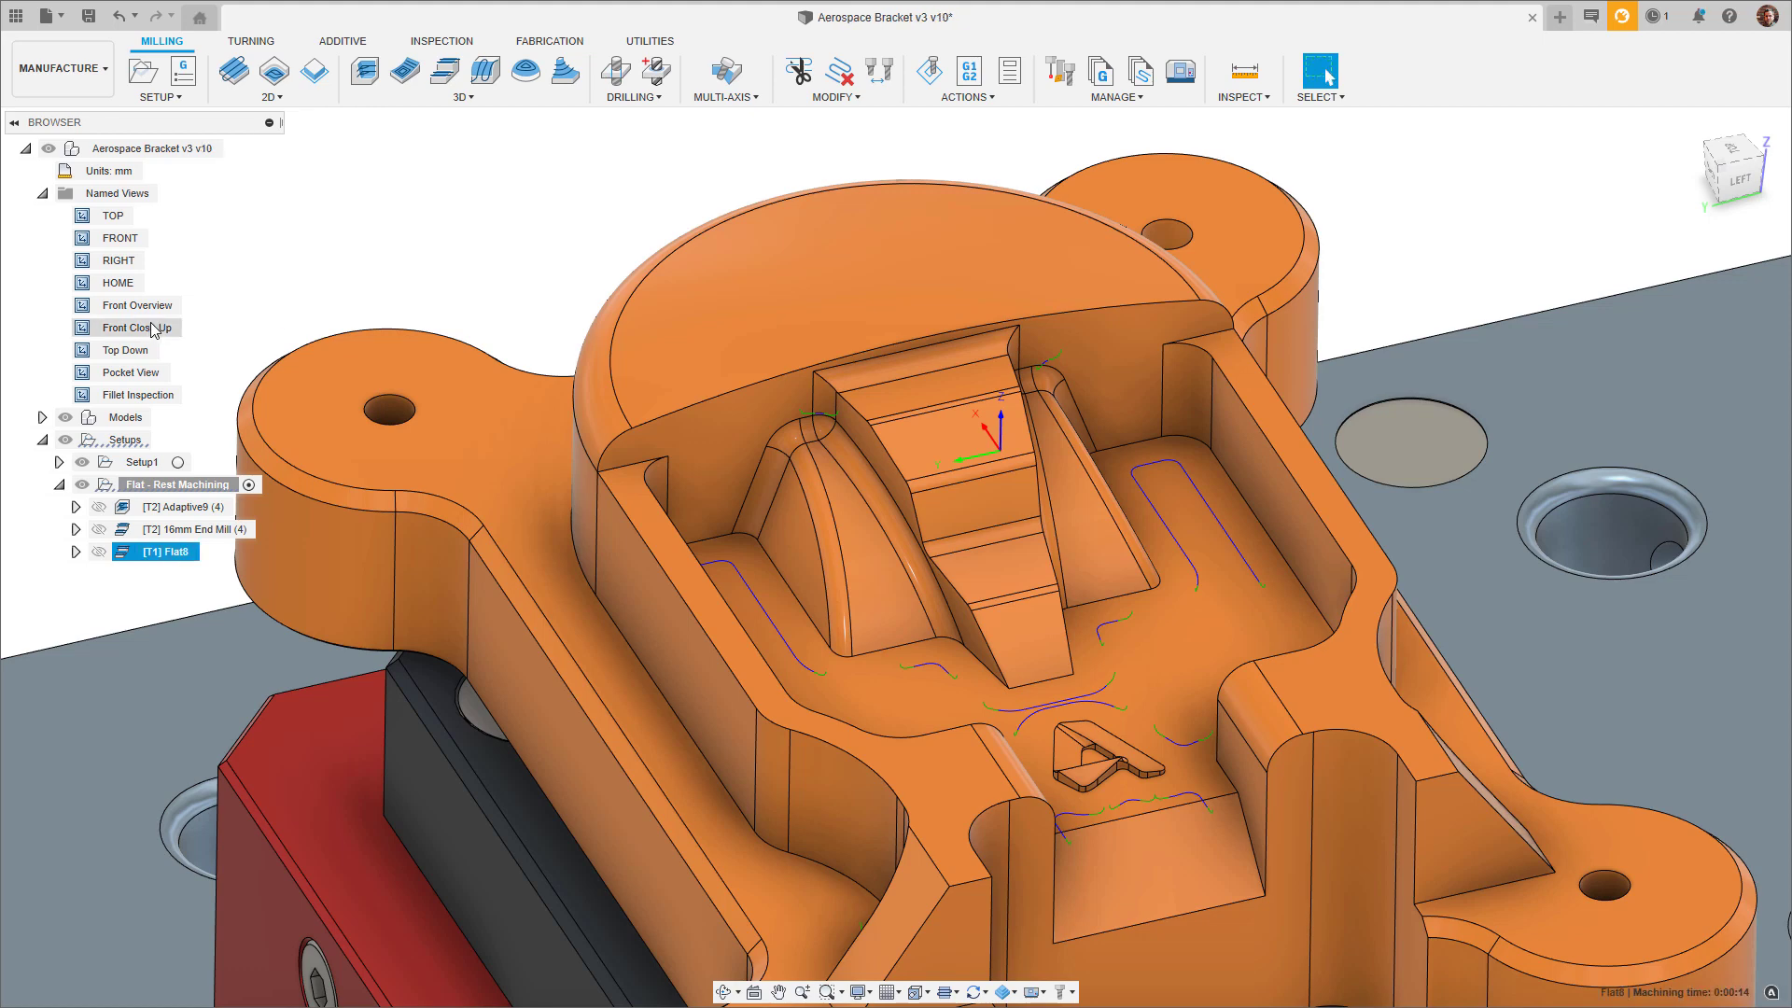
From the Front Close Up view, edit Flat8's rest machining settings (0.1 mm detection limit, 0.5 mm extension) and regenerate it
{"action": "double_click", "coordinate": [135, 327]}
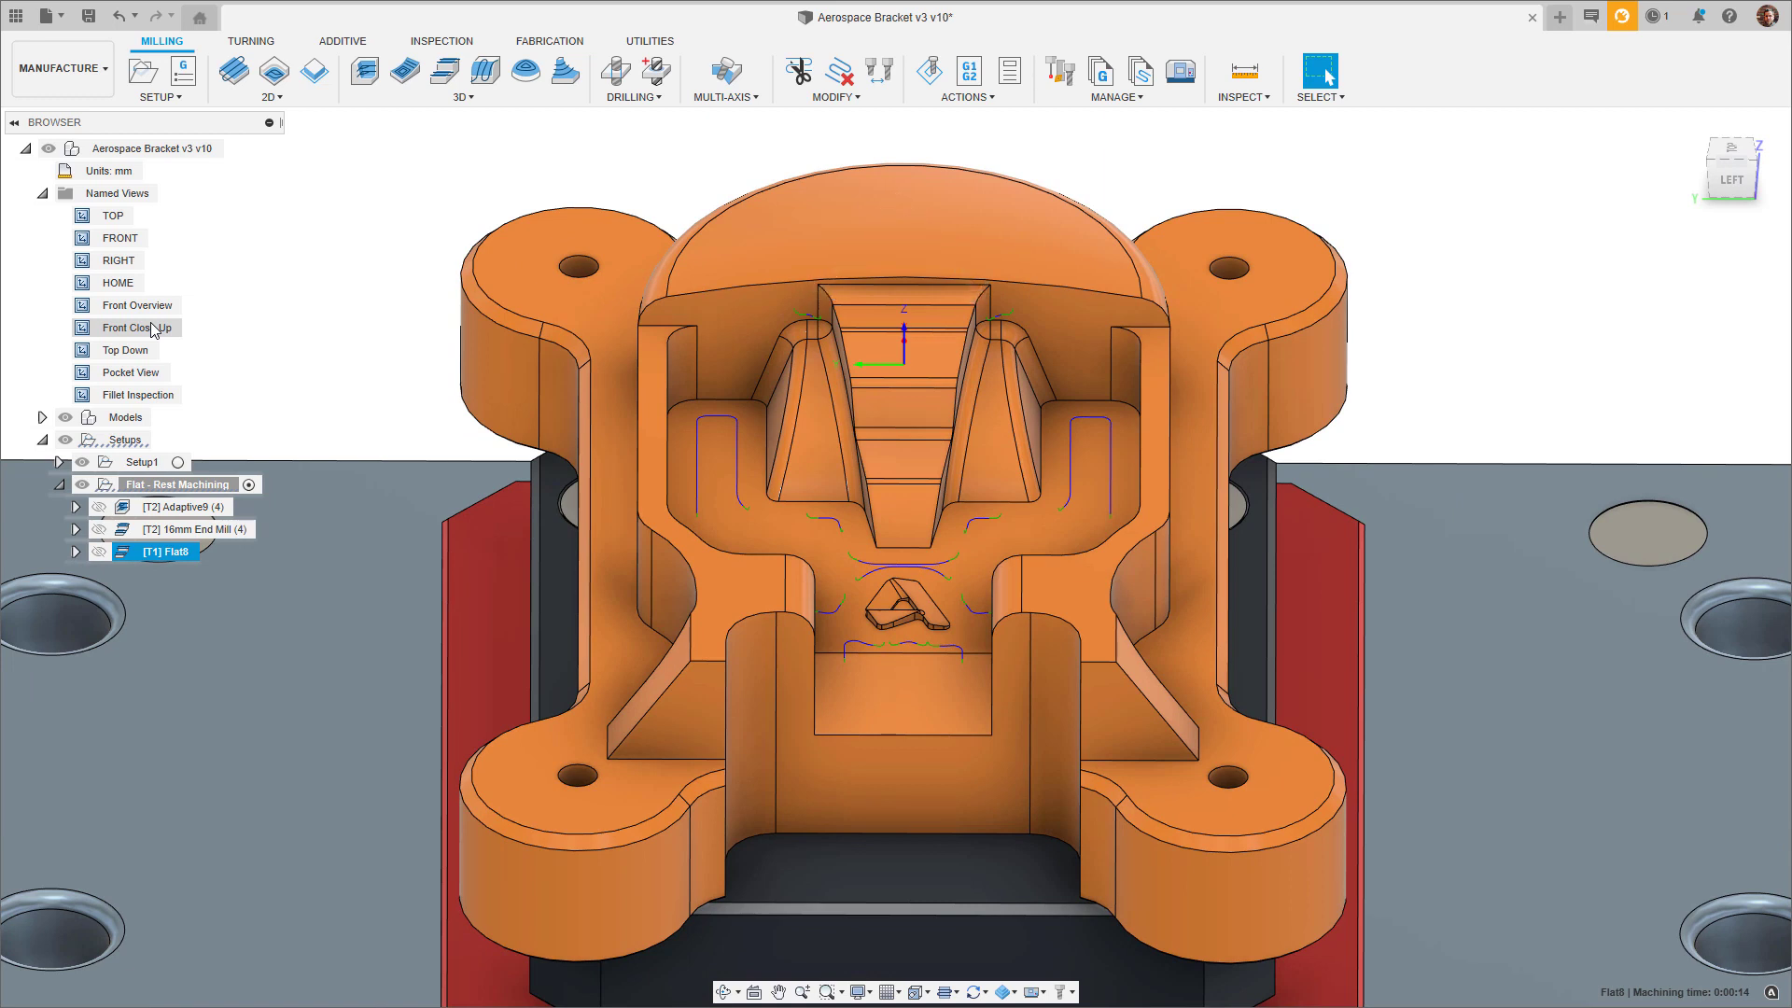
{"action": "right_click", "coordinate": [171, 548]}
{"action": "left_click", "coordinate": [214, 17]}
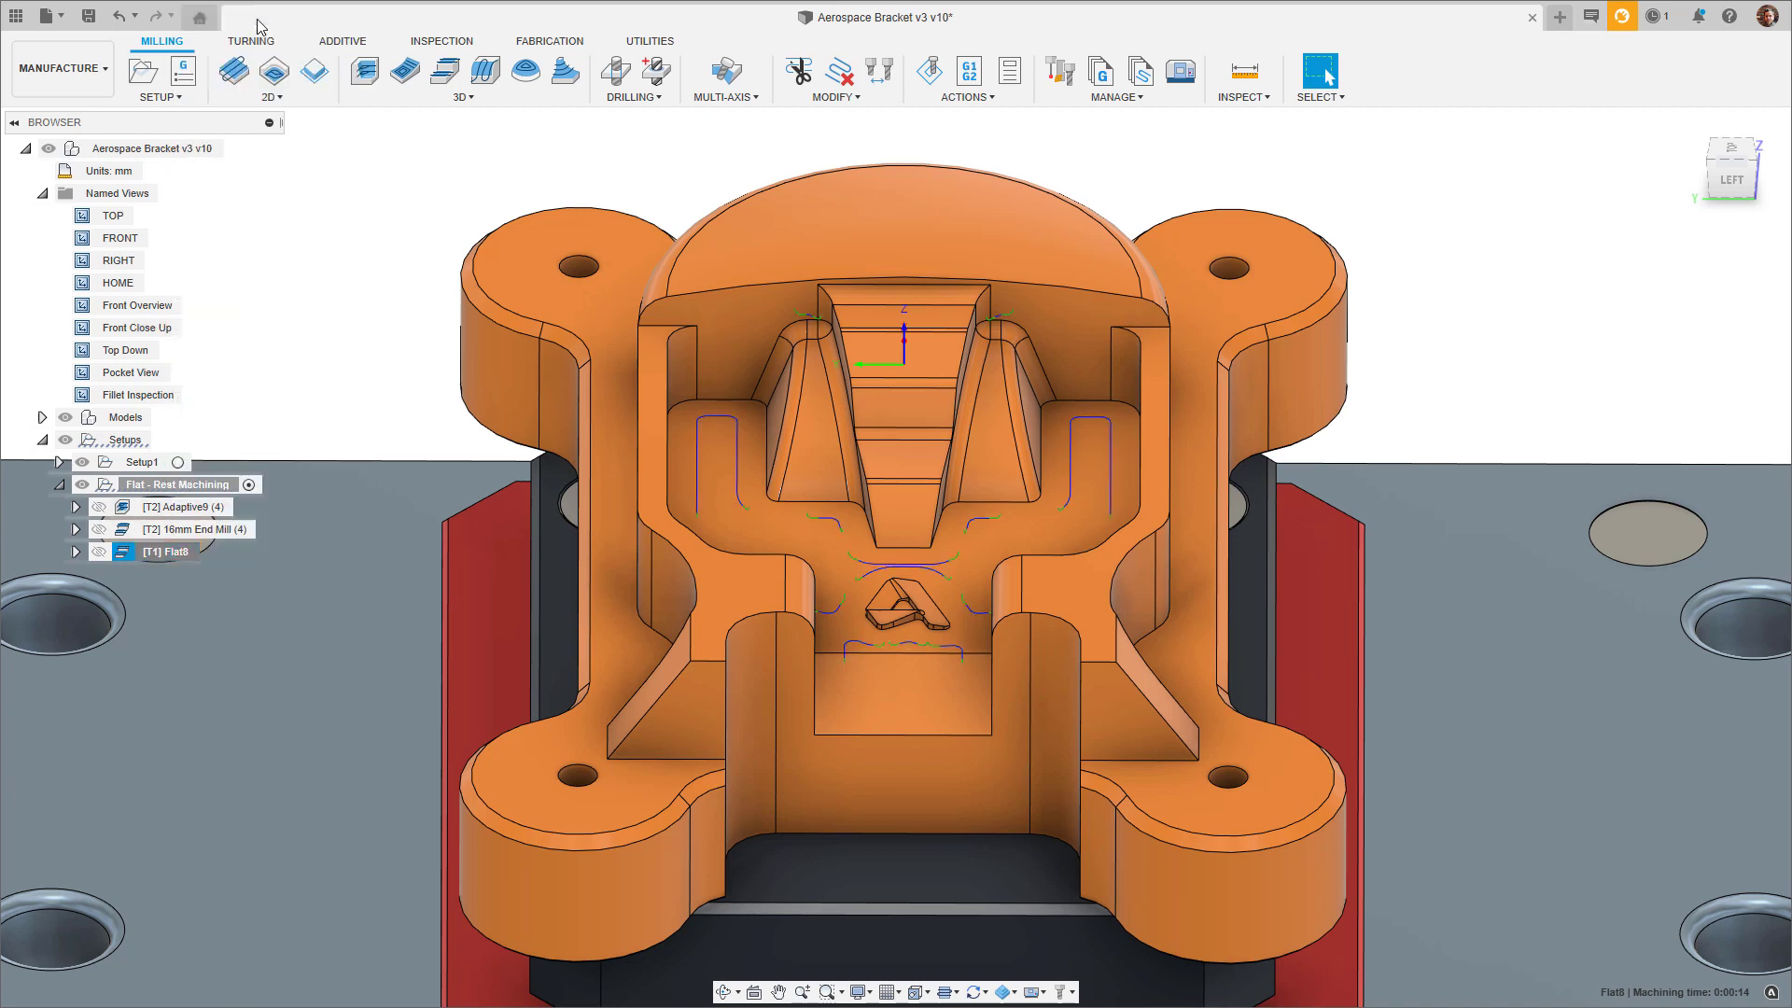
{"action": "left_click", "coordinate": [1593, 260]}
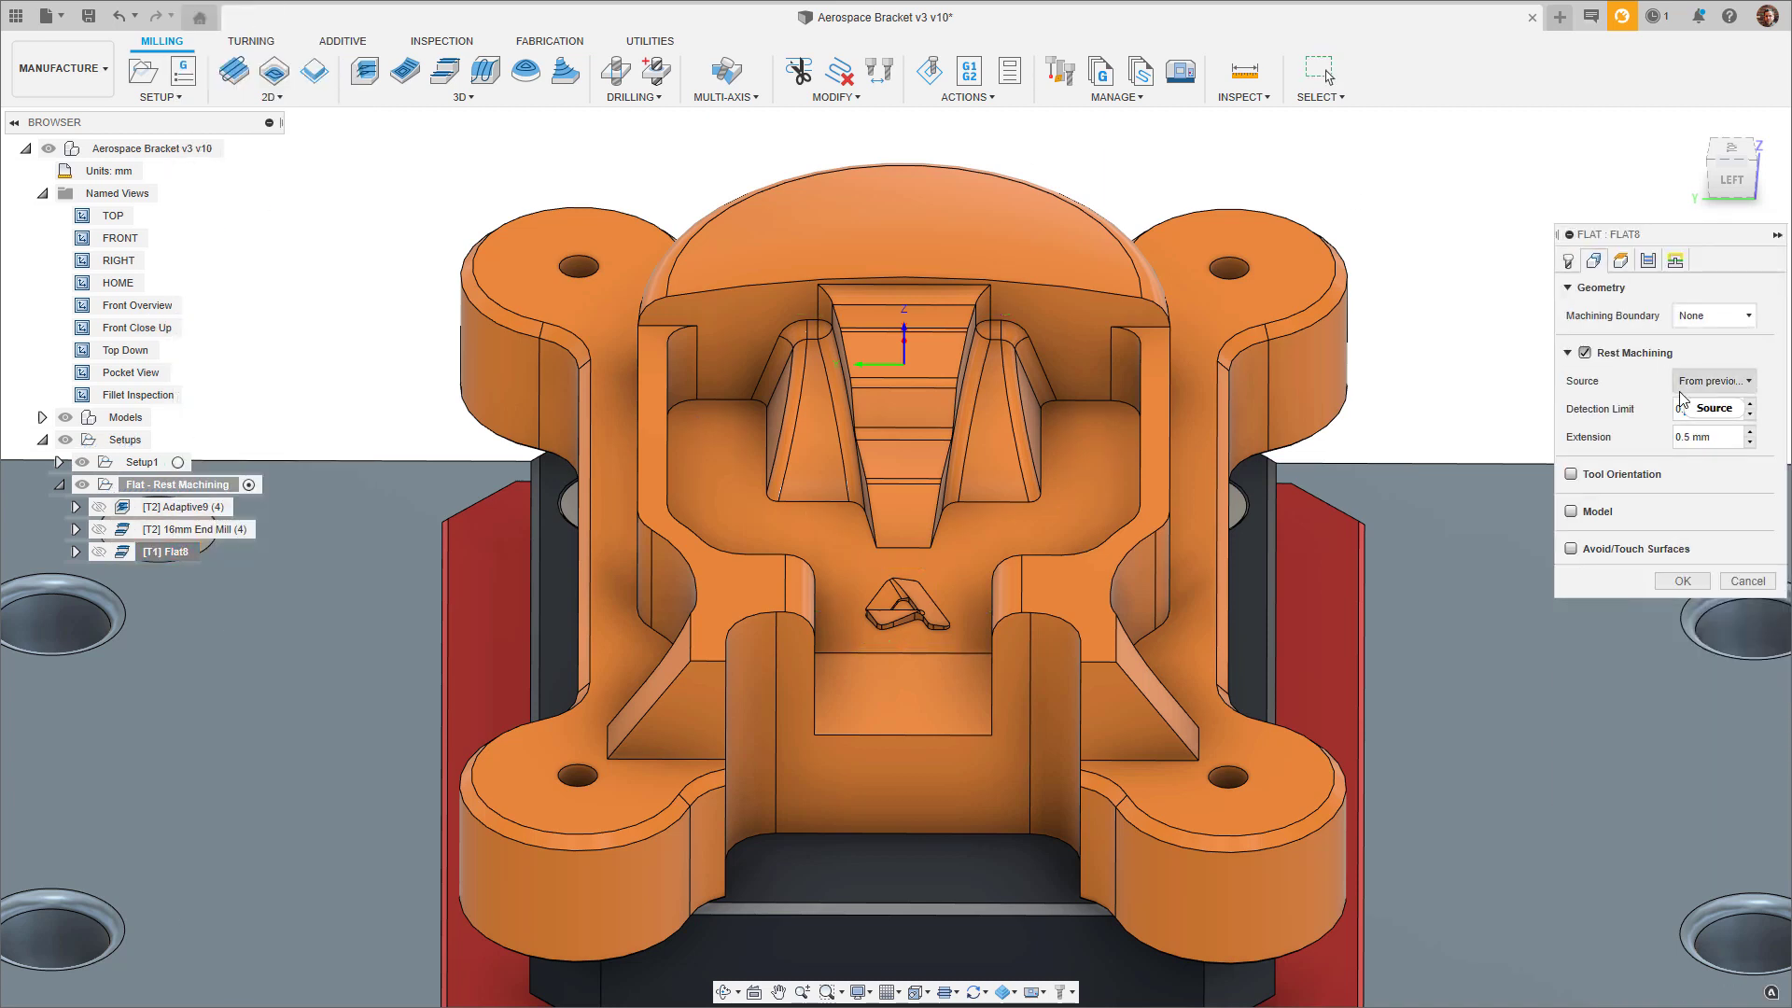
{"action": "left_click", "coordinate": [1699, 580]}
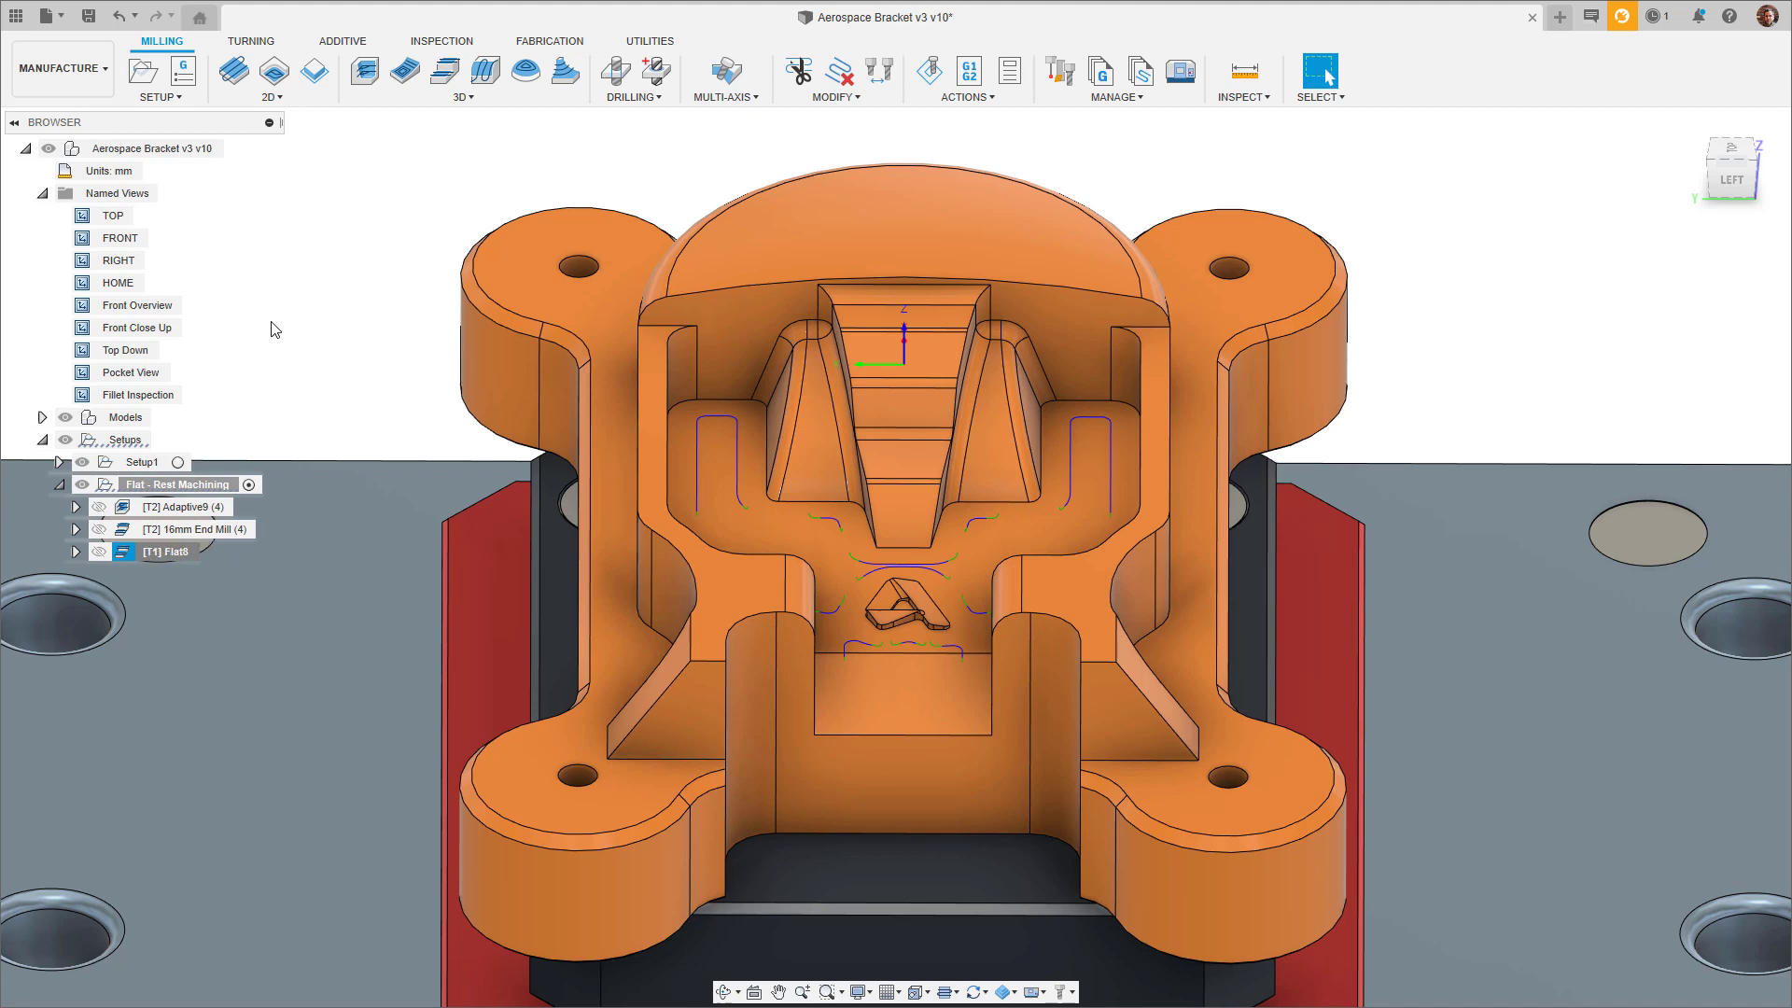
Edit Flat8 to use Multiple Depths, 25 mm total at 1 mm stepdowns, and regenerate
{"action": "double_click", "coordinate": [131, 372]}
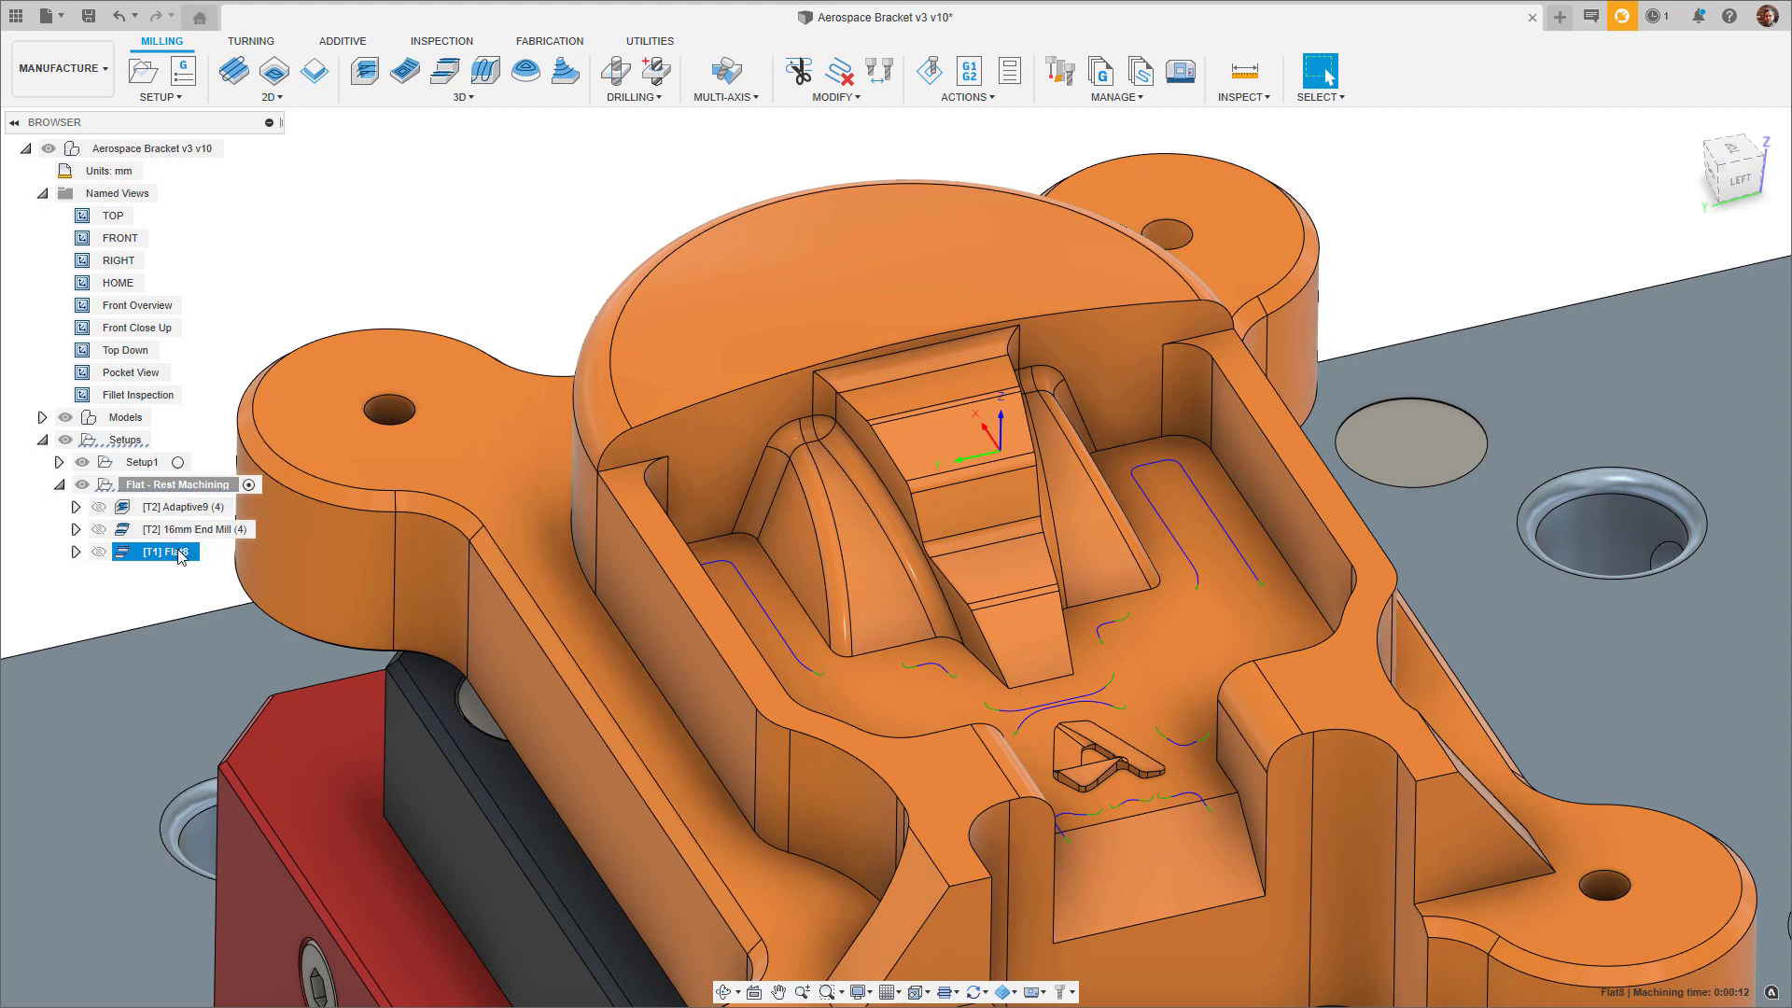
{"action": "right_click", "coordinate": [181, 558]}
{"action": "left_click", "coordinate": [245, 28]}
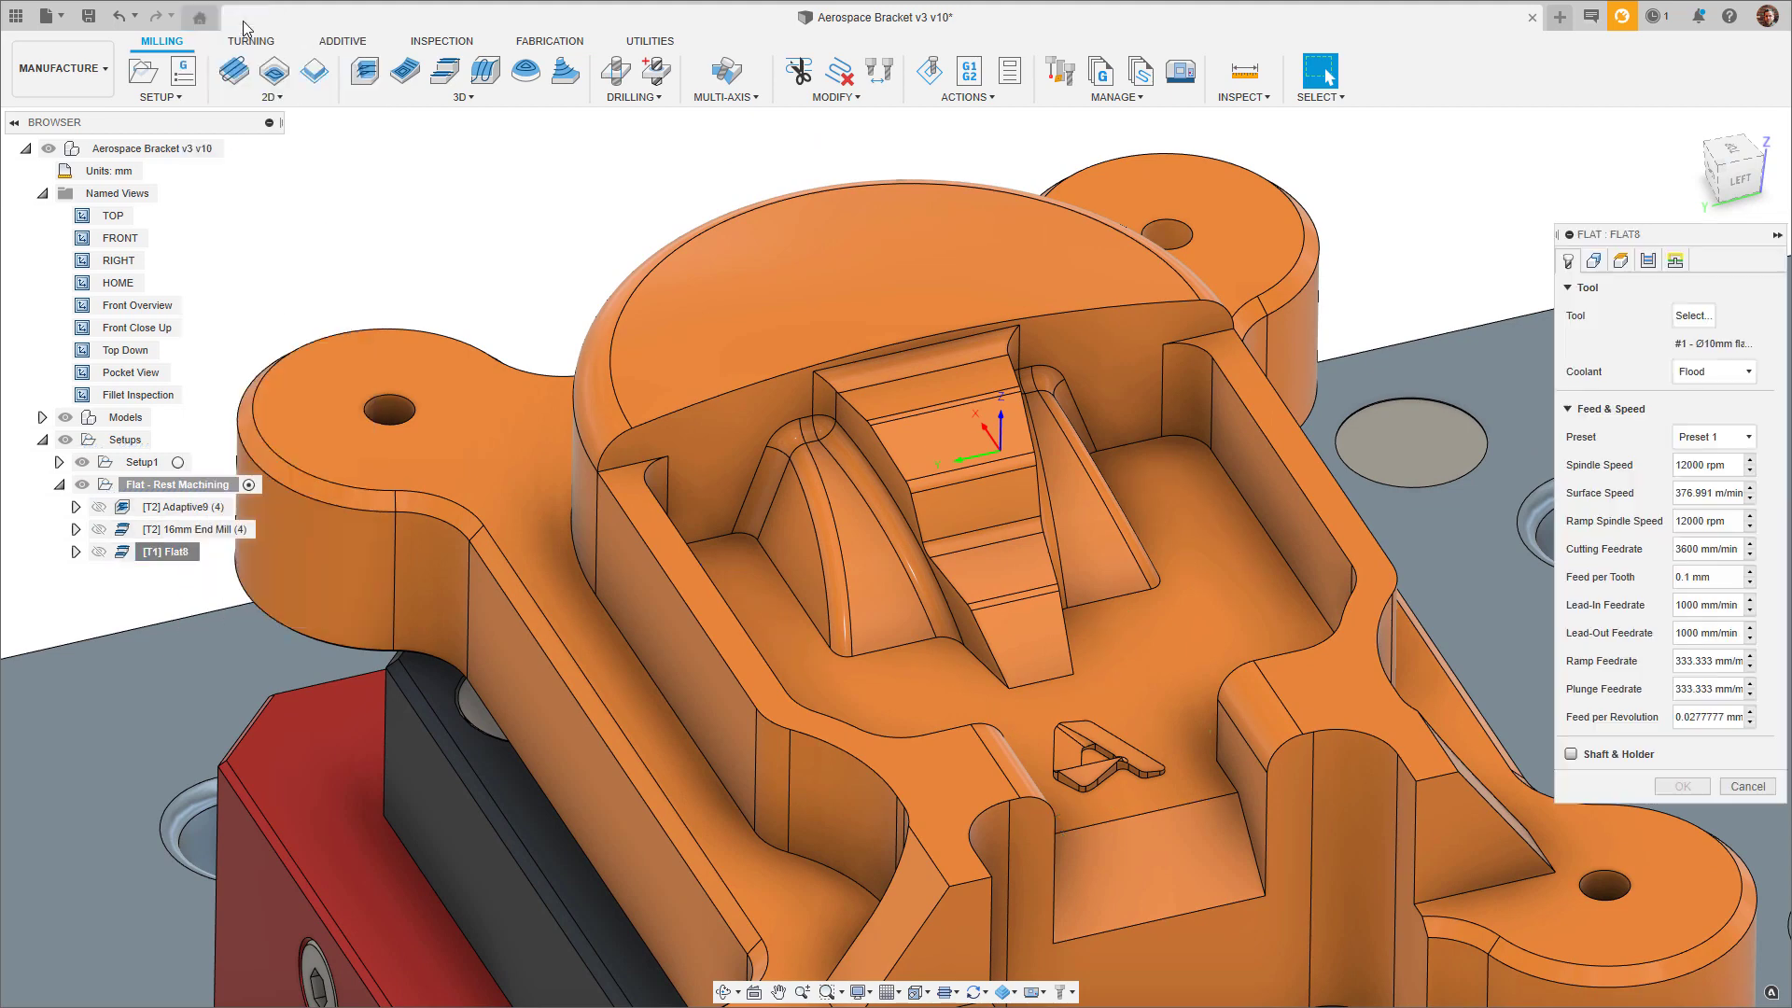
{"action": "left_click", "coordinate": [1648, 262]}
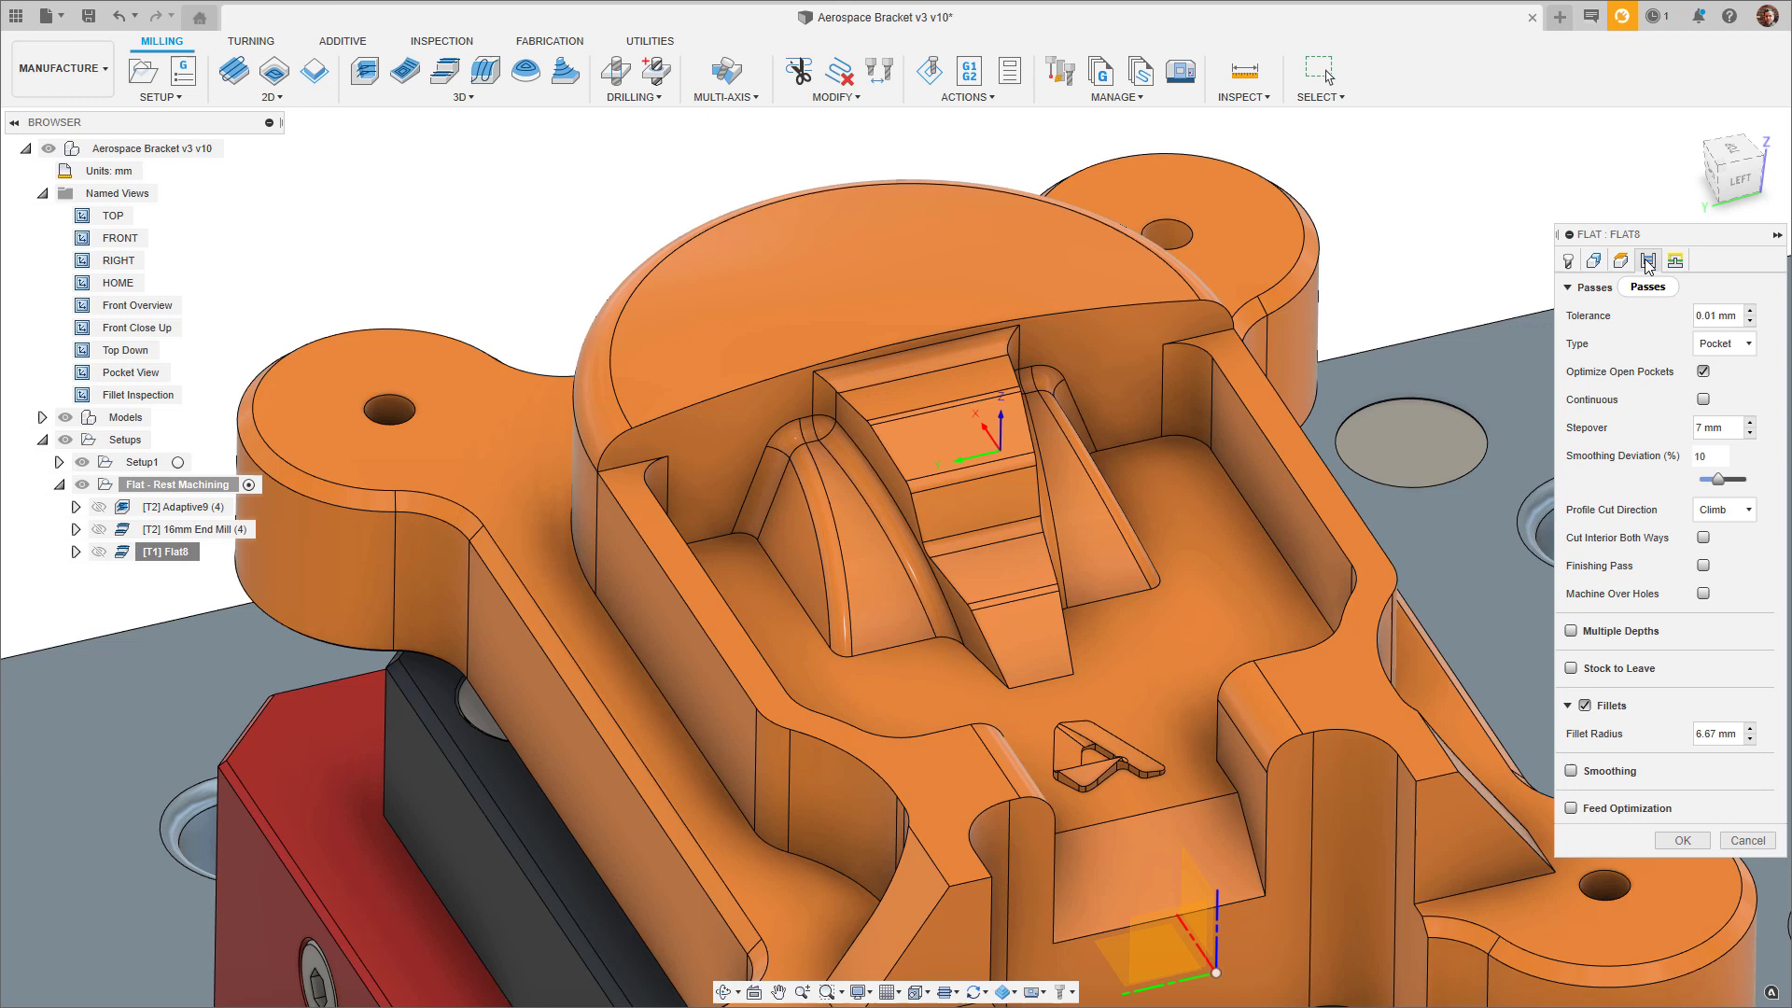
{"action": "left_click", "coordinate": [1572, 631]}
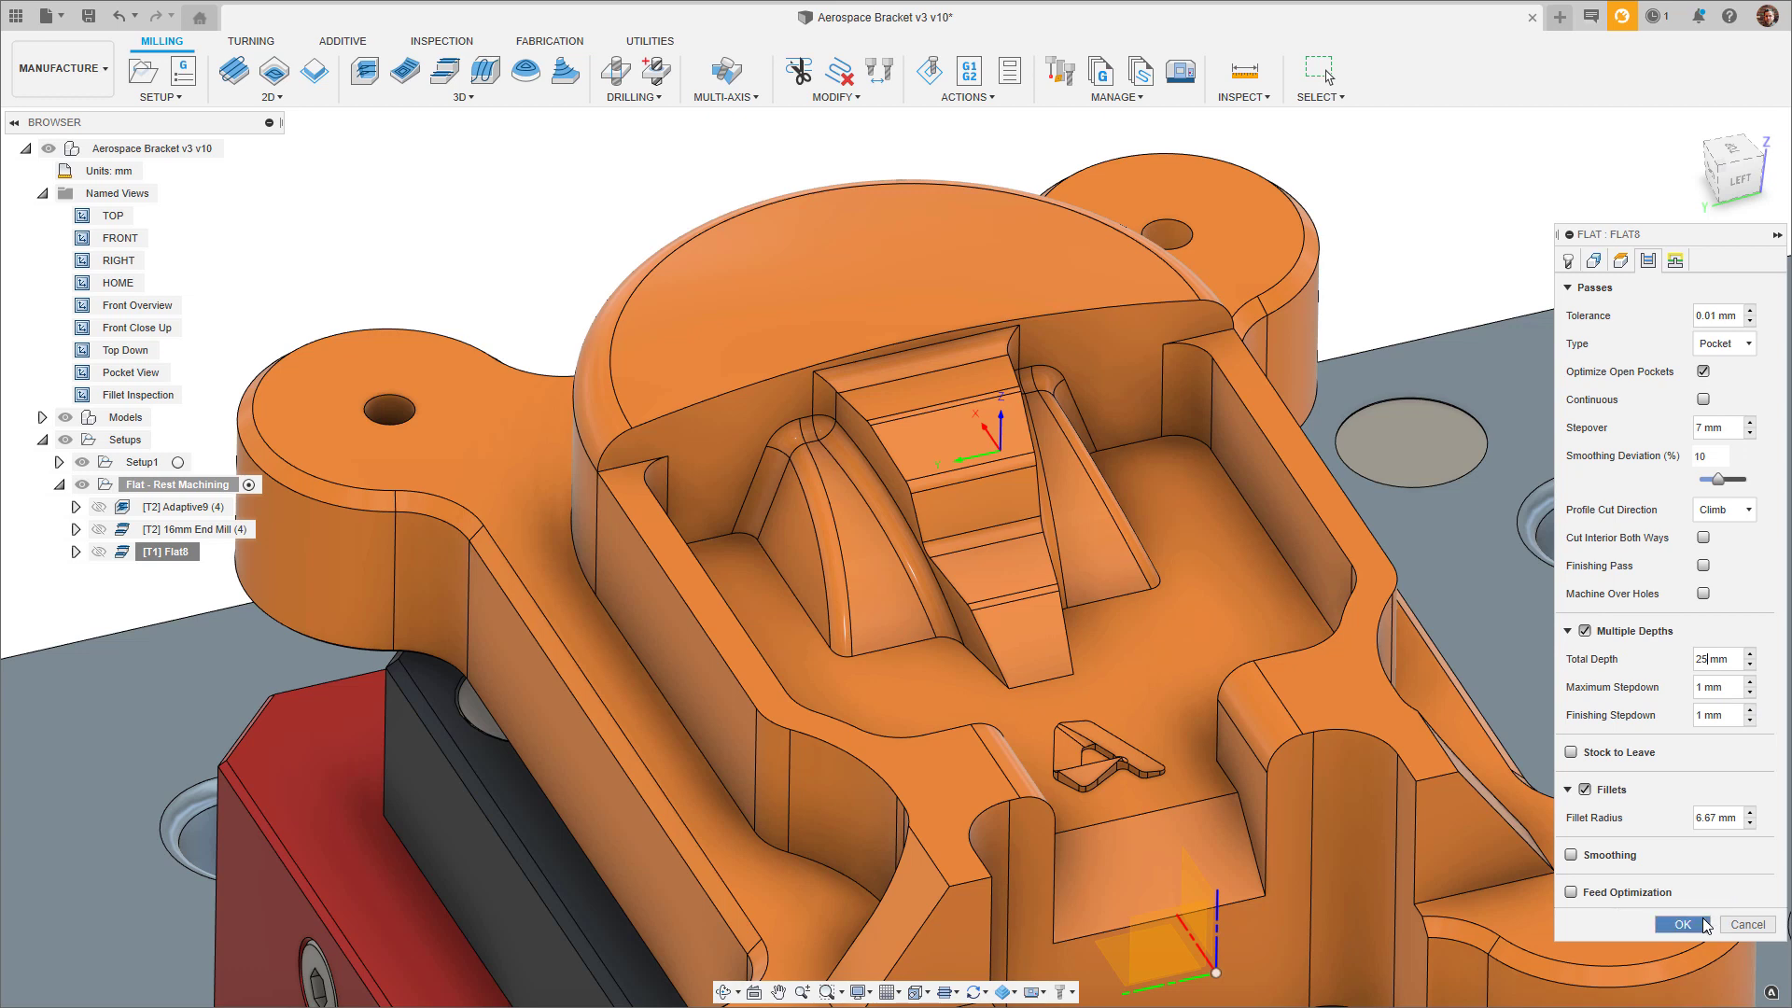
{"action": "left_click", "coordinate": [1705, 925]}
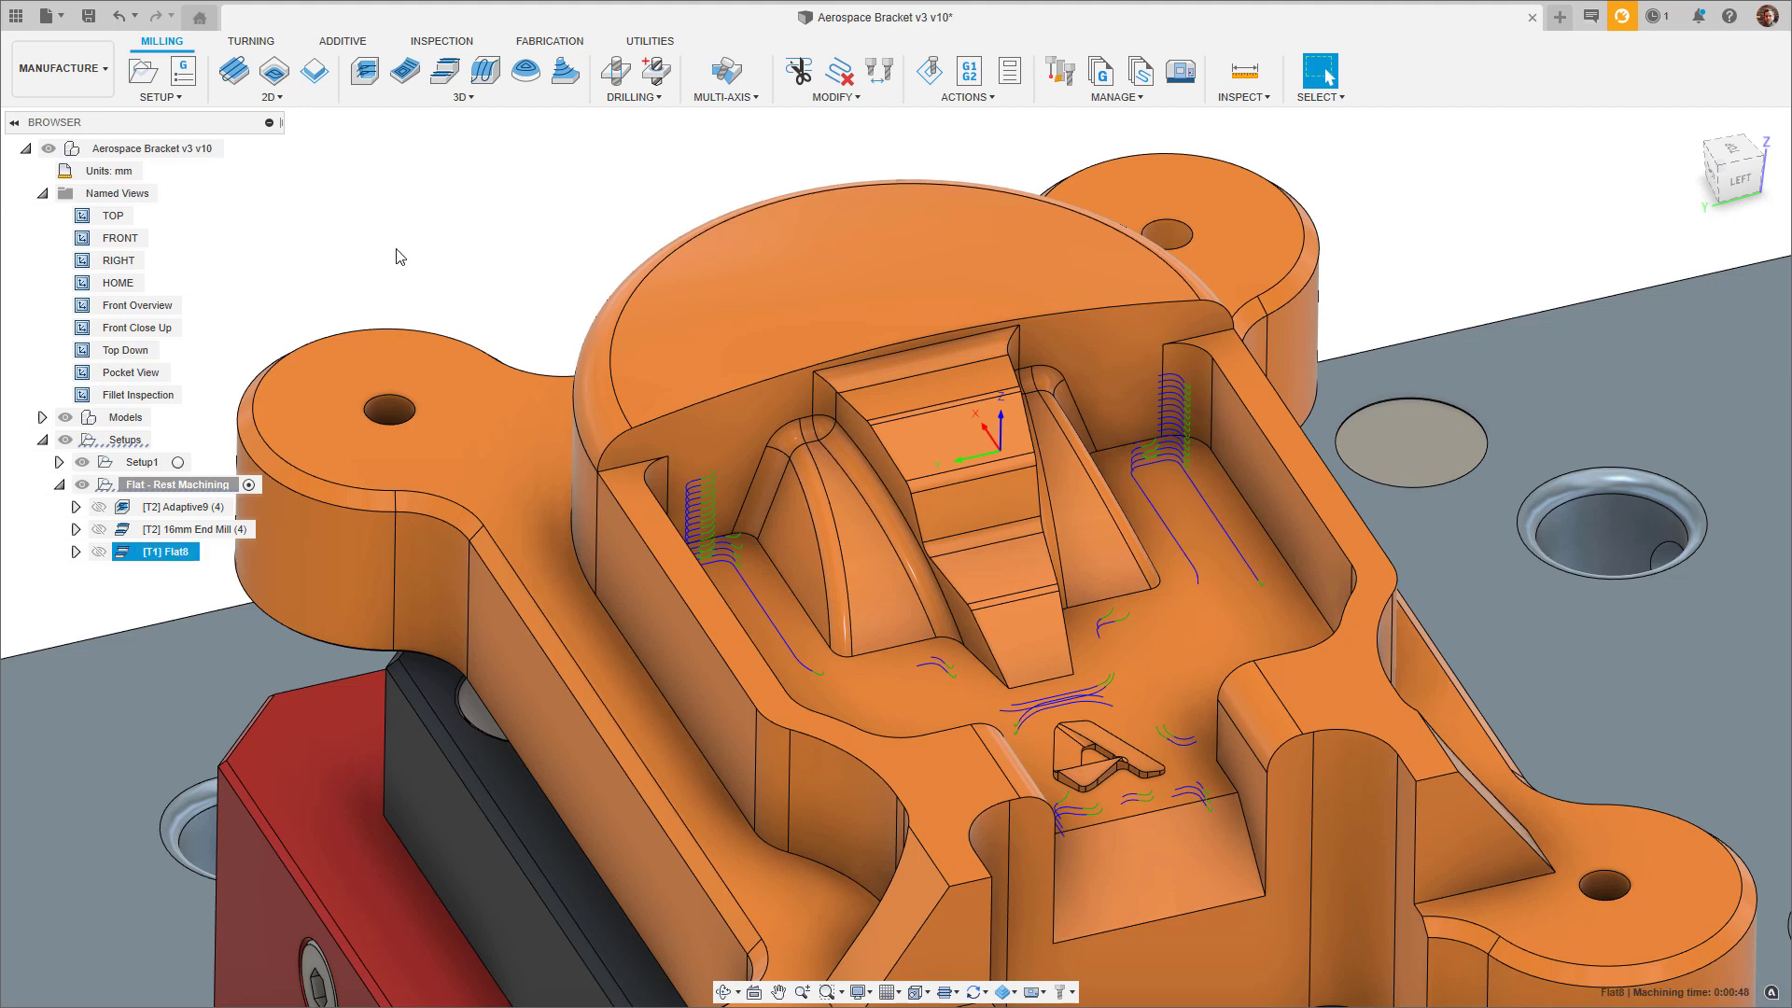
In the Fillet Inspection view, measure the two pocket fillets: 5.00 mm and 2.50 mm radii, 9.159 mm apart
{"action": "double_click", "coordinate": [186, 392]}
{"action": "left_click", "coordinate": [1244, 70]}
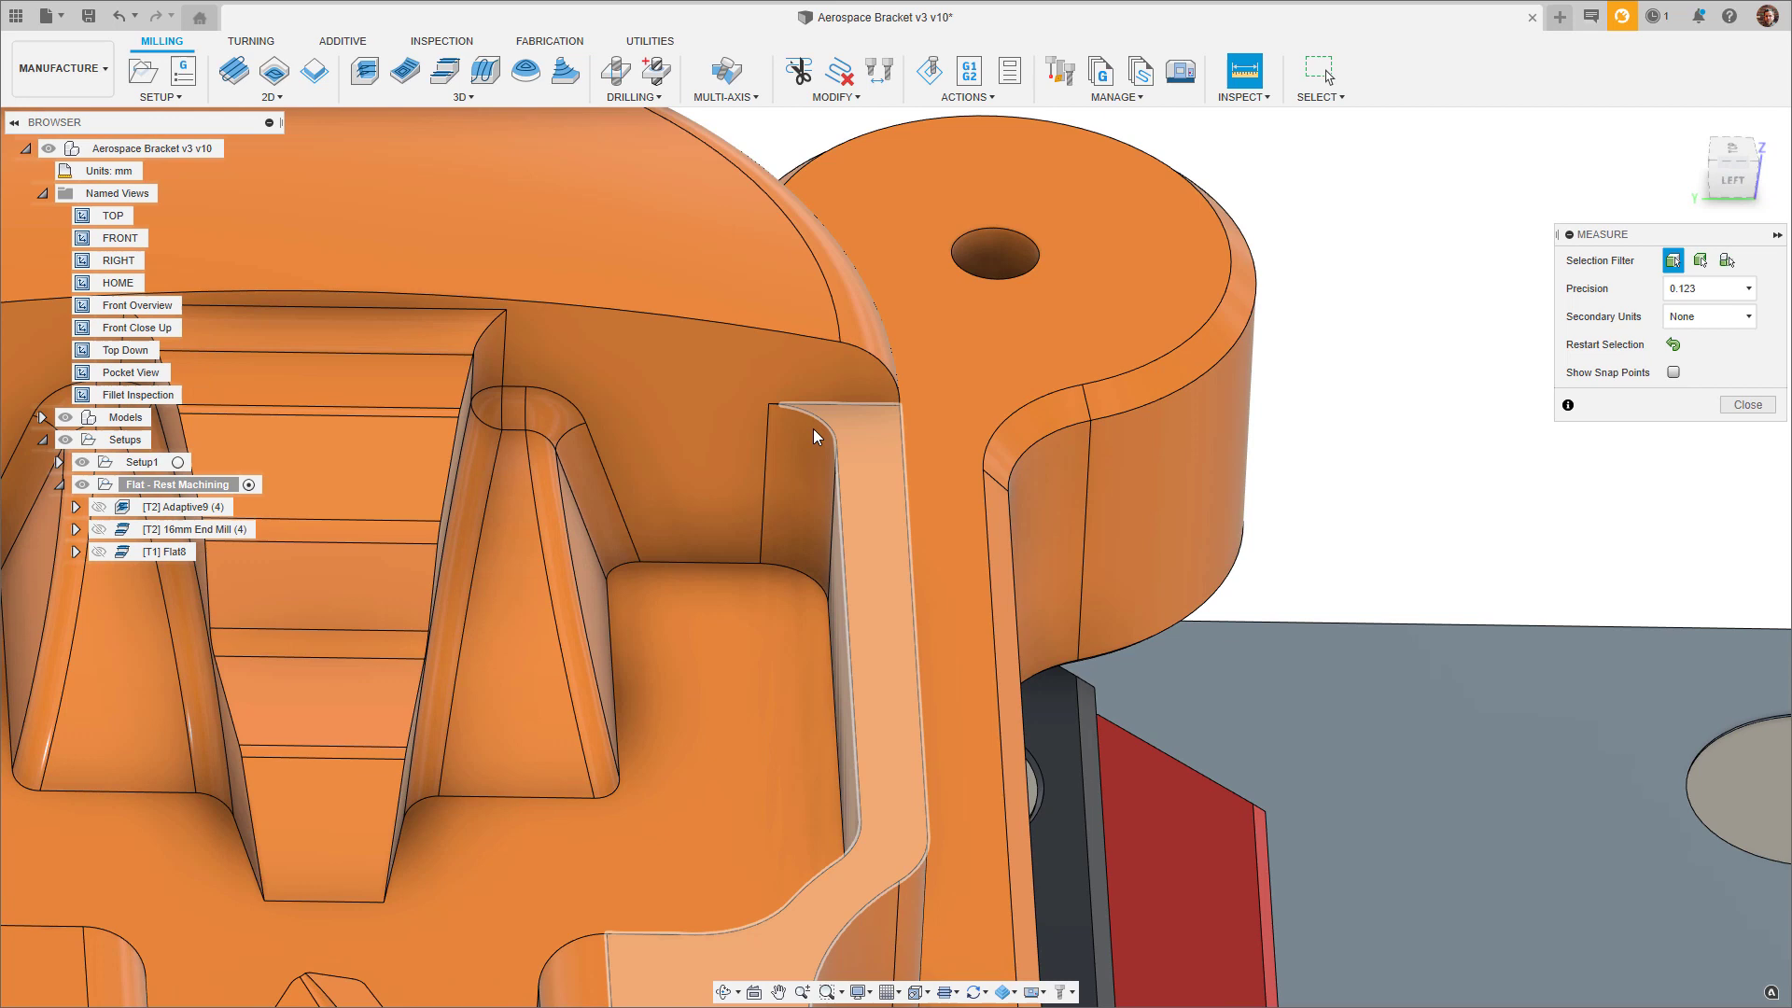
{"action": "left_click", "coordinate": [814, 462]}
{"action": "left_click", "coordinate": [588, 482]}
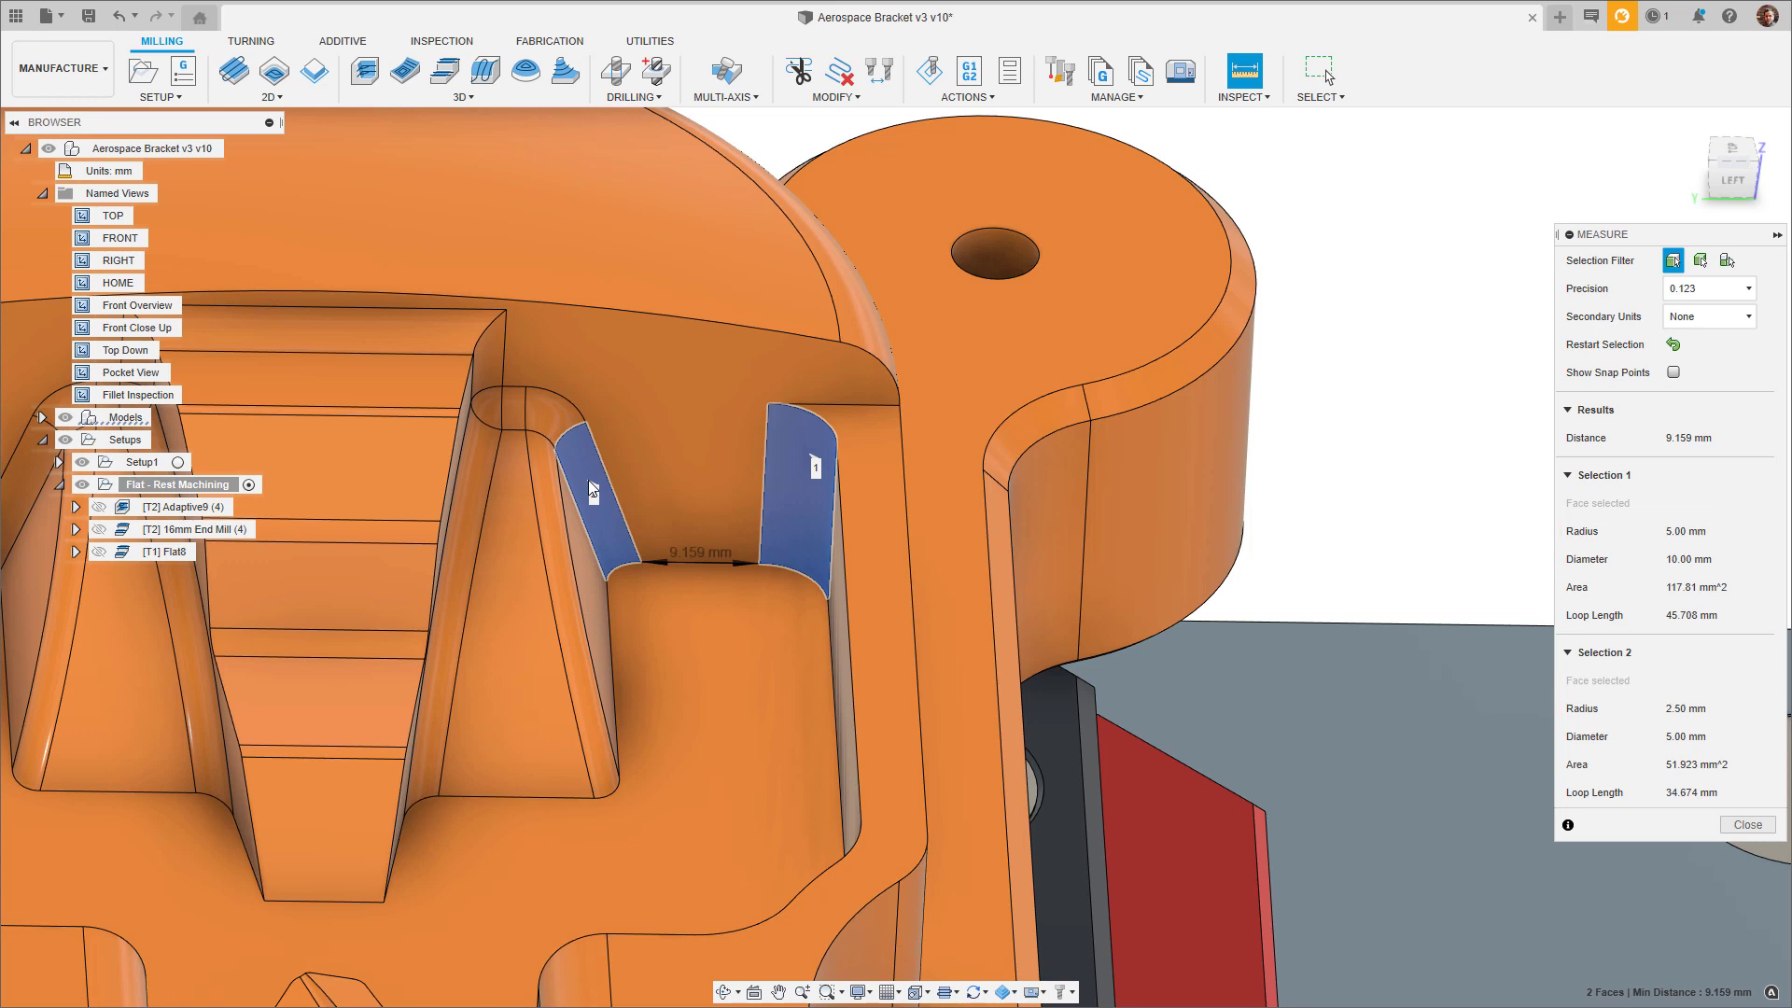
{"action": "key", "text": "Escape"}
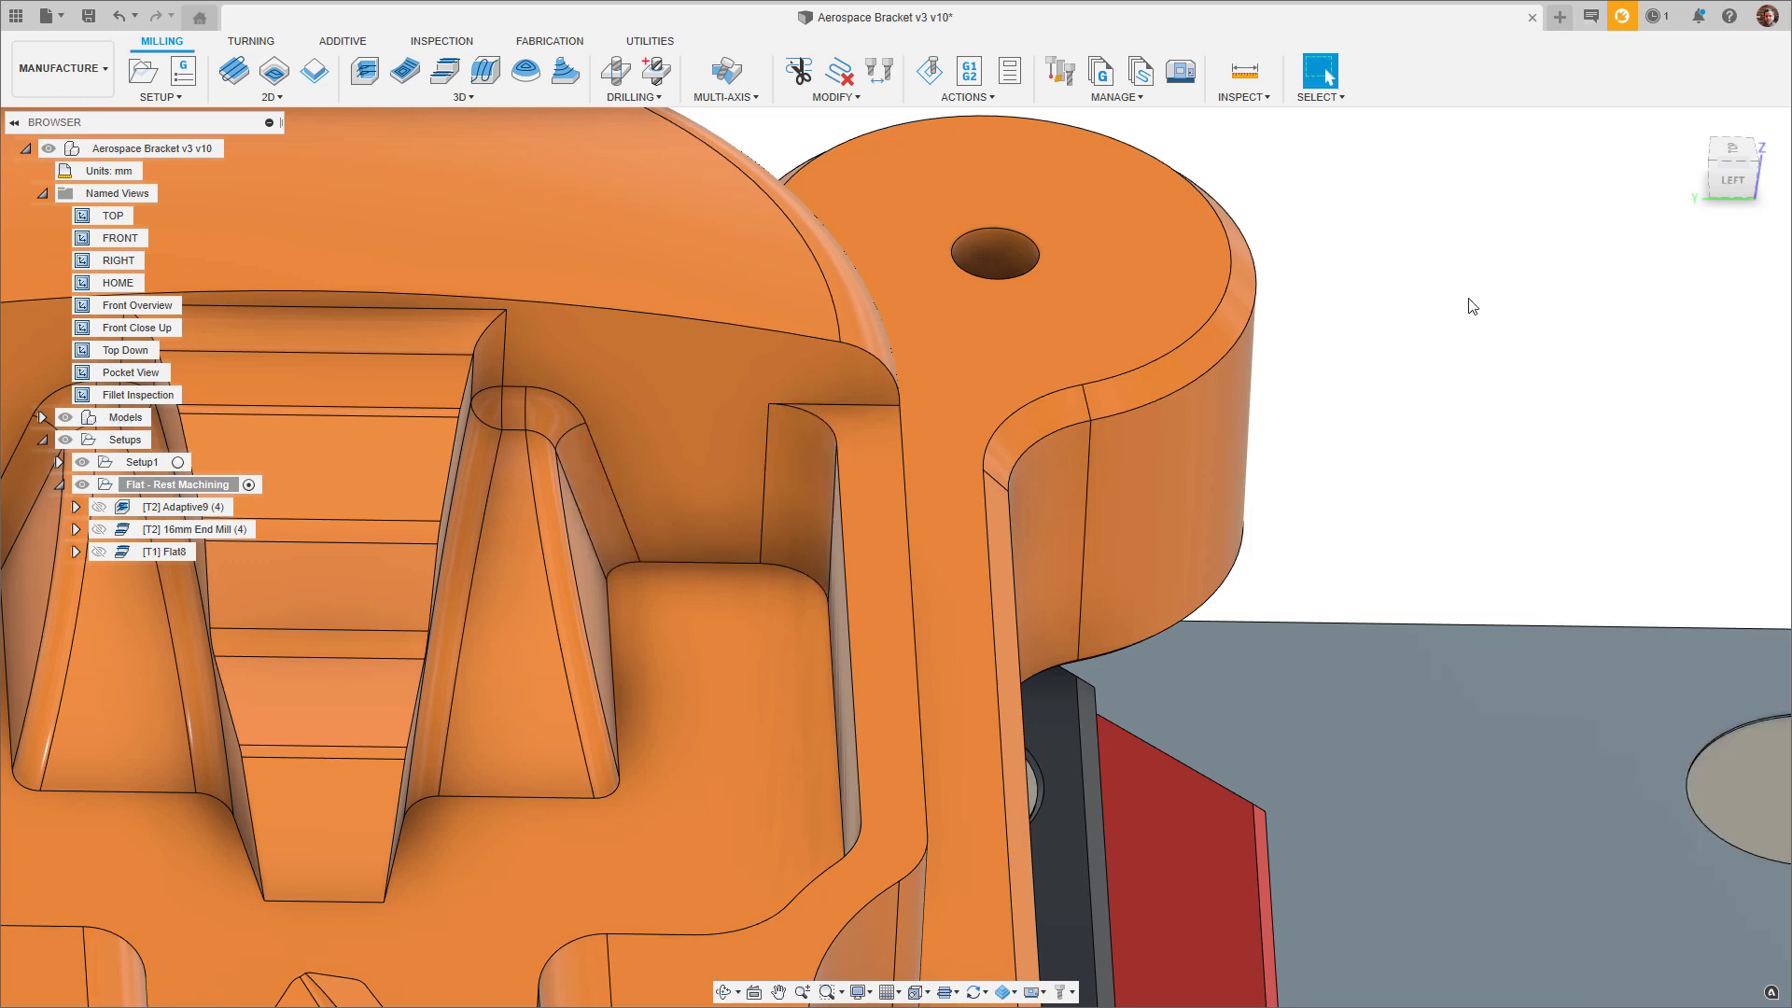
Add Flat7 with the Ø4mm flat end mill and Rest Machining enabled, then review it in the close-up views
{"action": "left_click", "coordinate": [445, 70]}
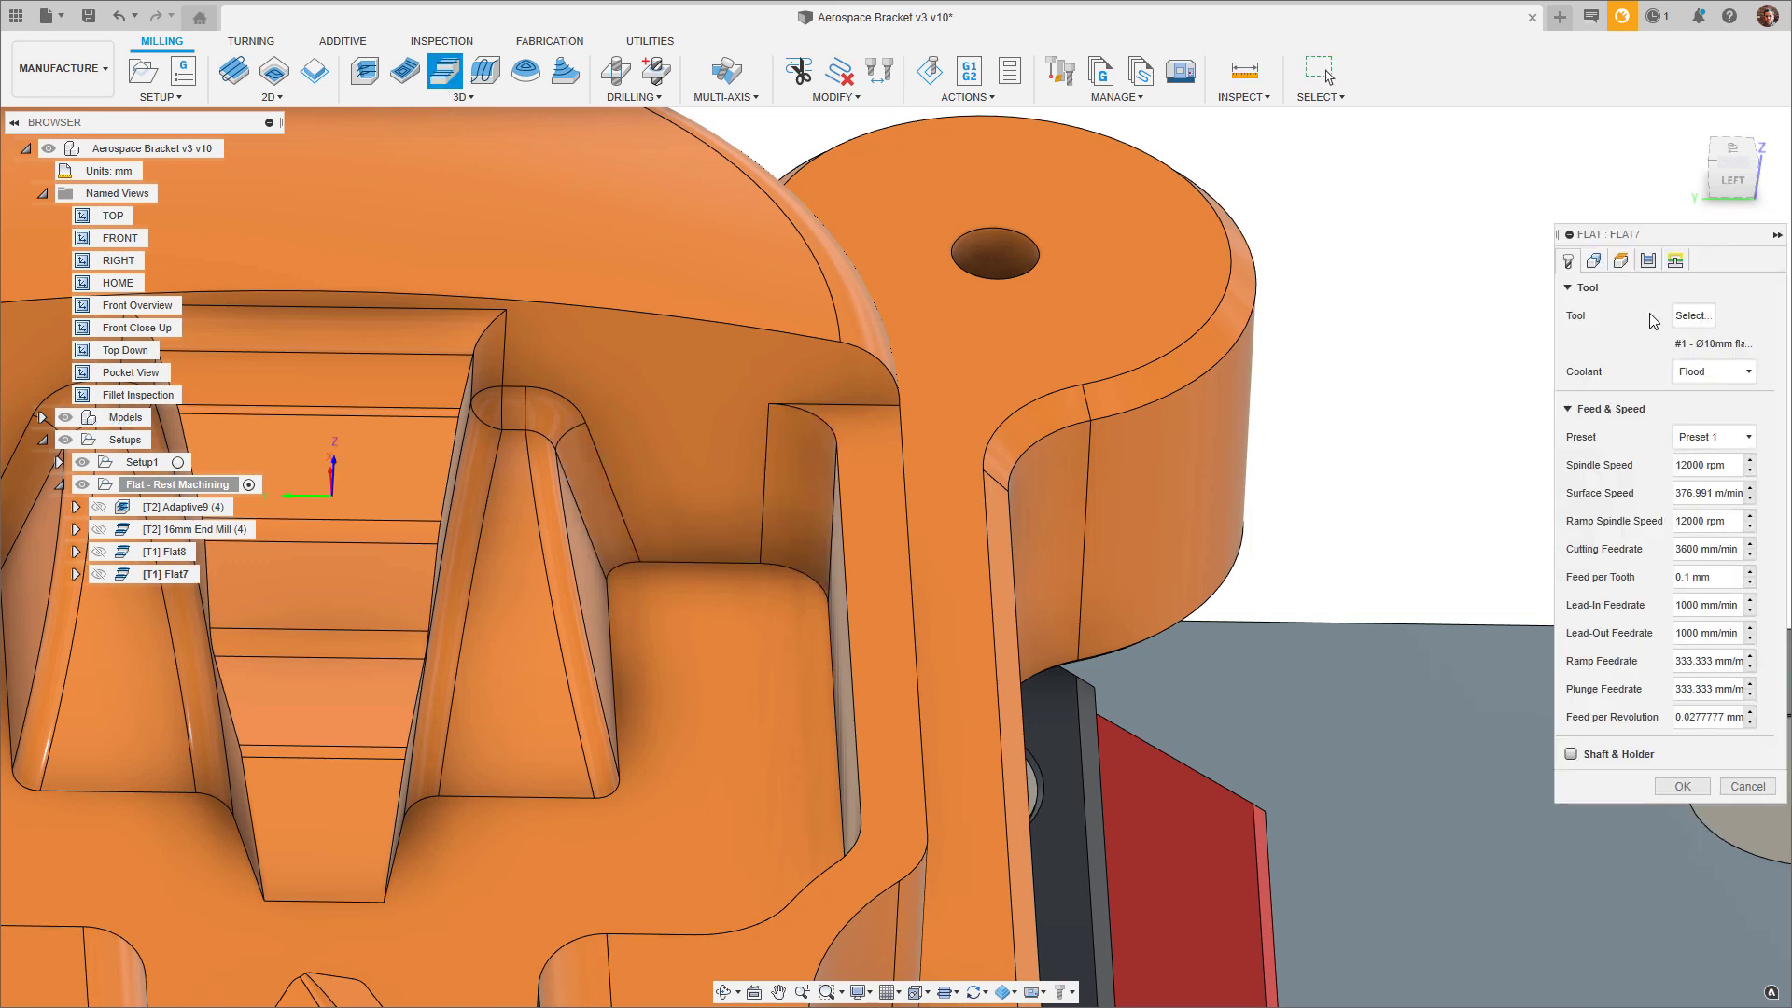
{"action": "left_click", "coordinate": [1680, 315]}
{"action": "left_click", "coordinate": [522, 569]}
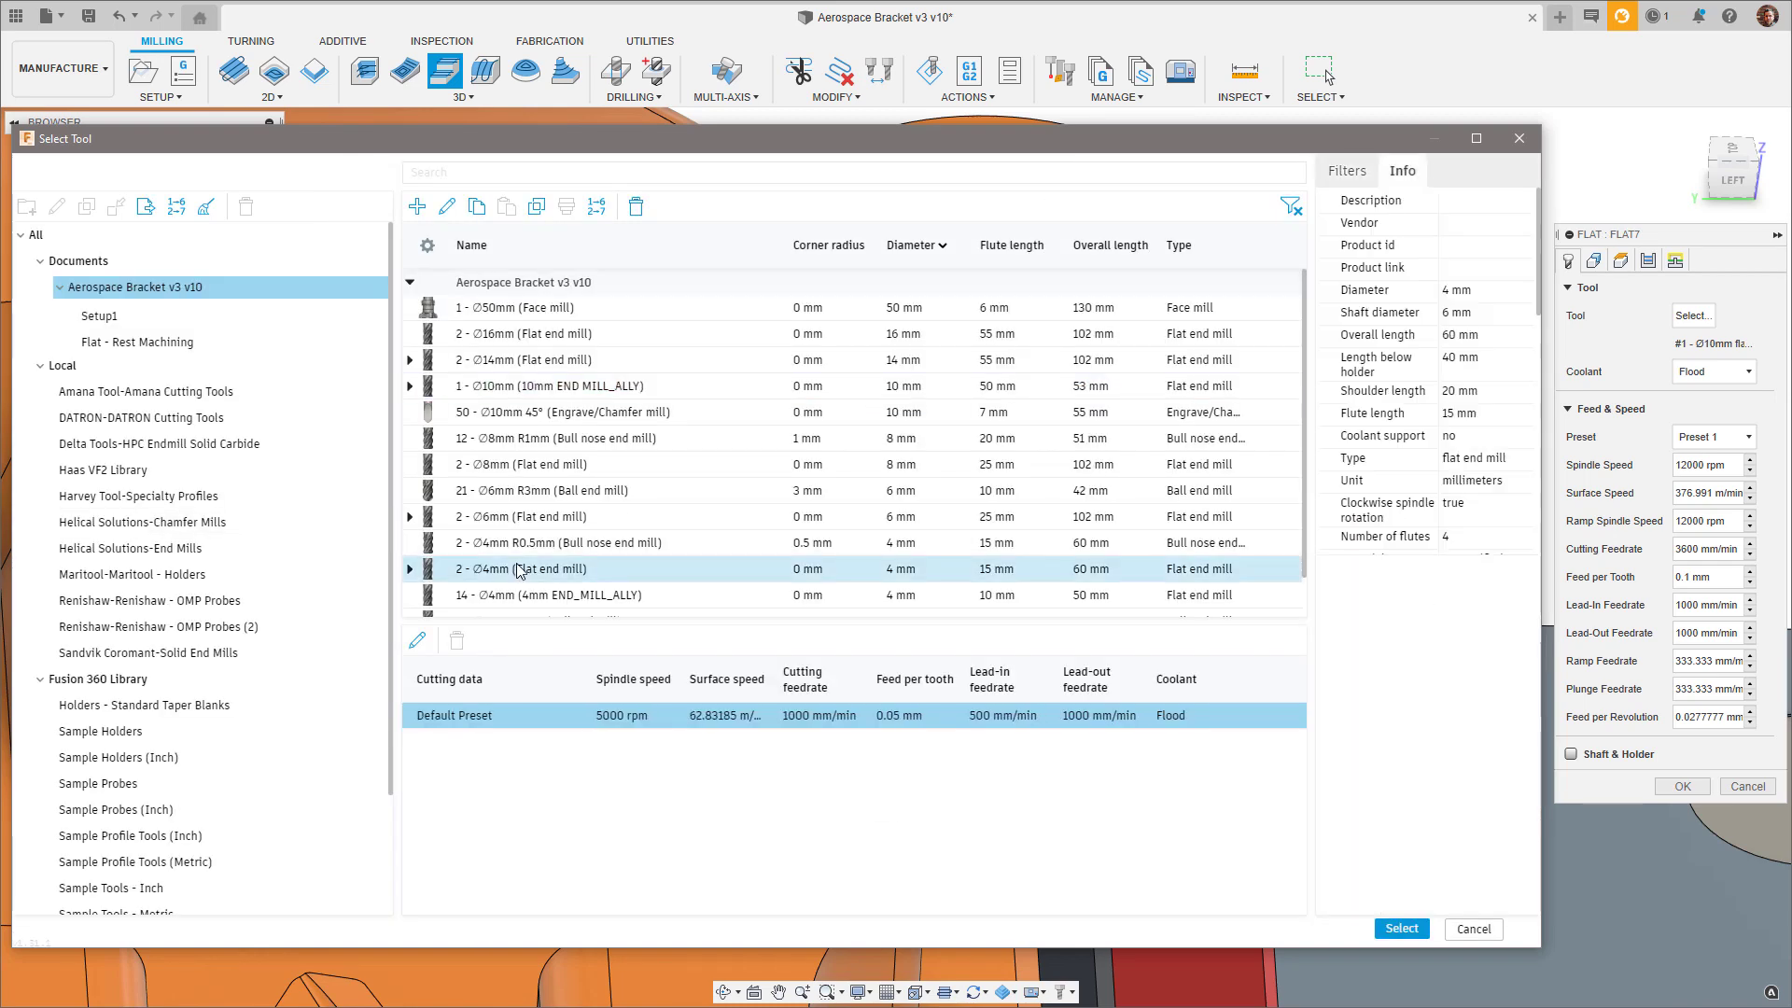
{"action": "left_click", "coordinate": [1400, 928]}
{"action": "left_click", "coordinate": [1593, 260]}
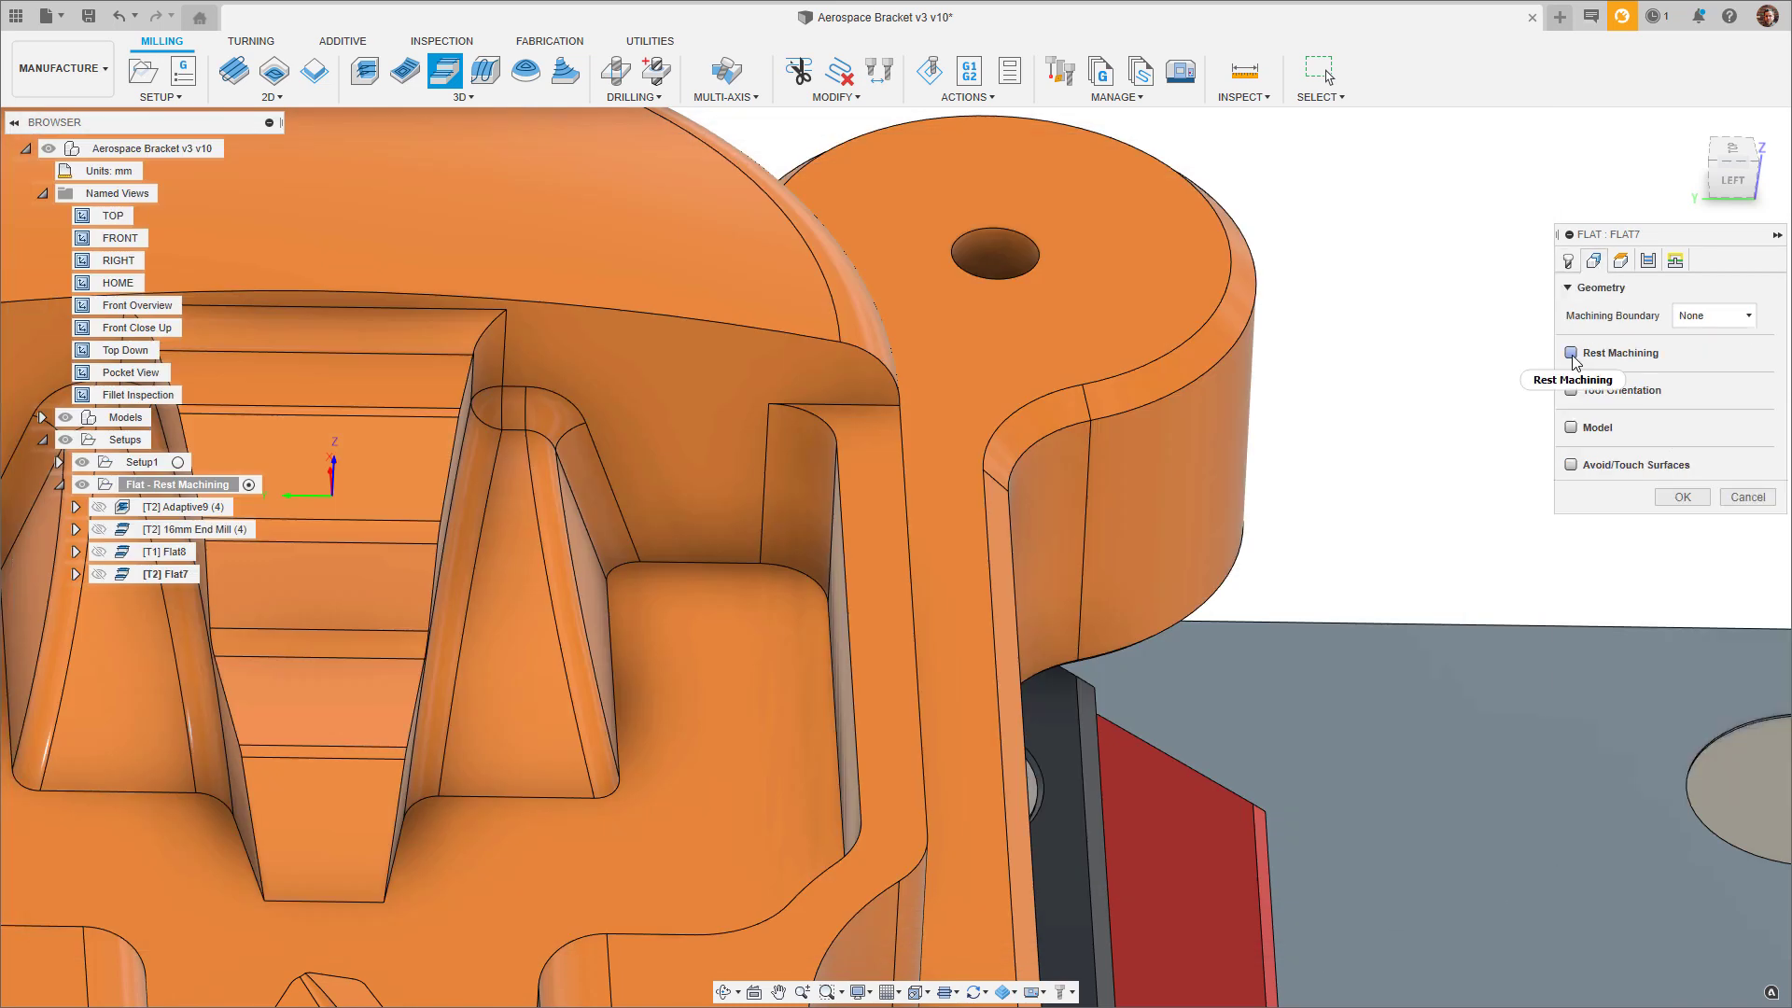
{"action": "left_click", "coordinate": [1584, 353]}
{"action": "left_click", "coordinate": [1681, 580]}
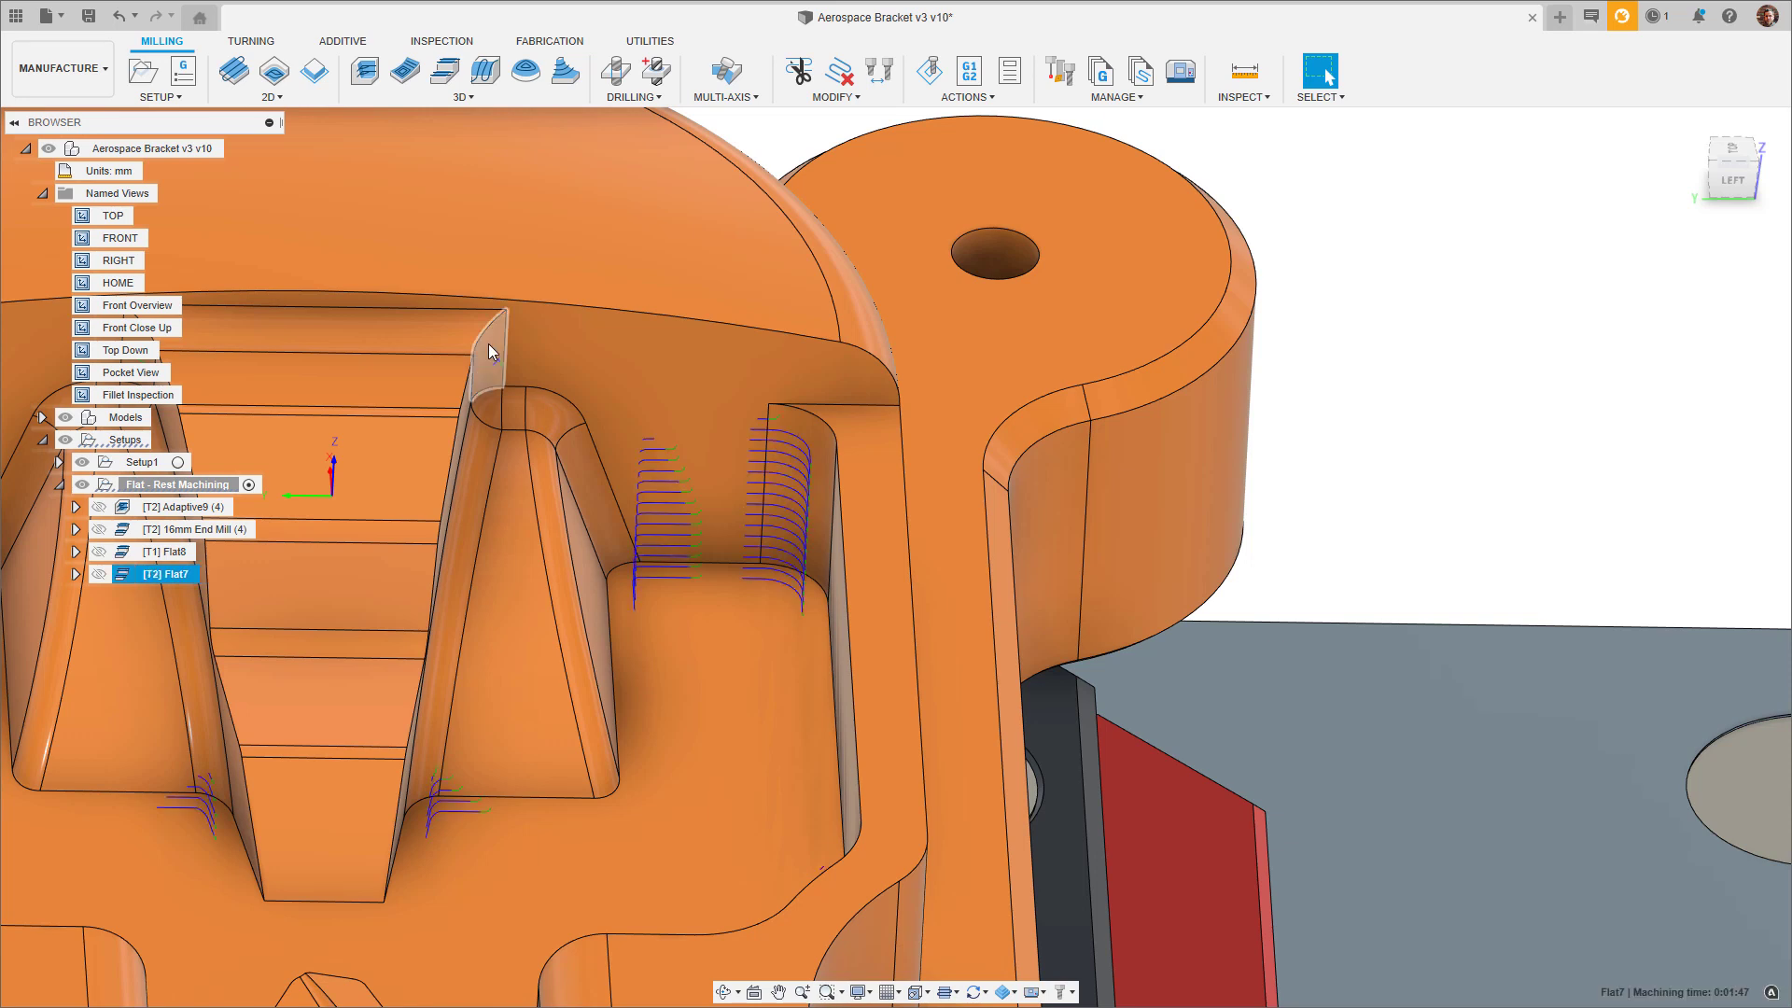
{"action": "double_click", "coordinate": [161, 326]}
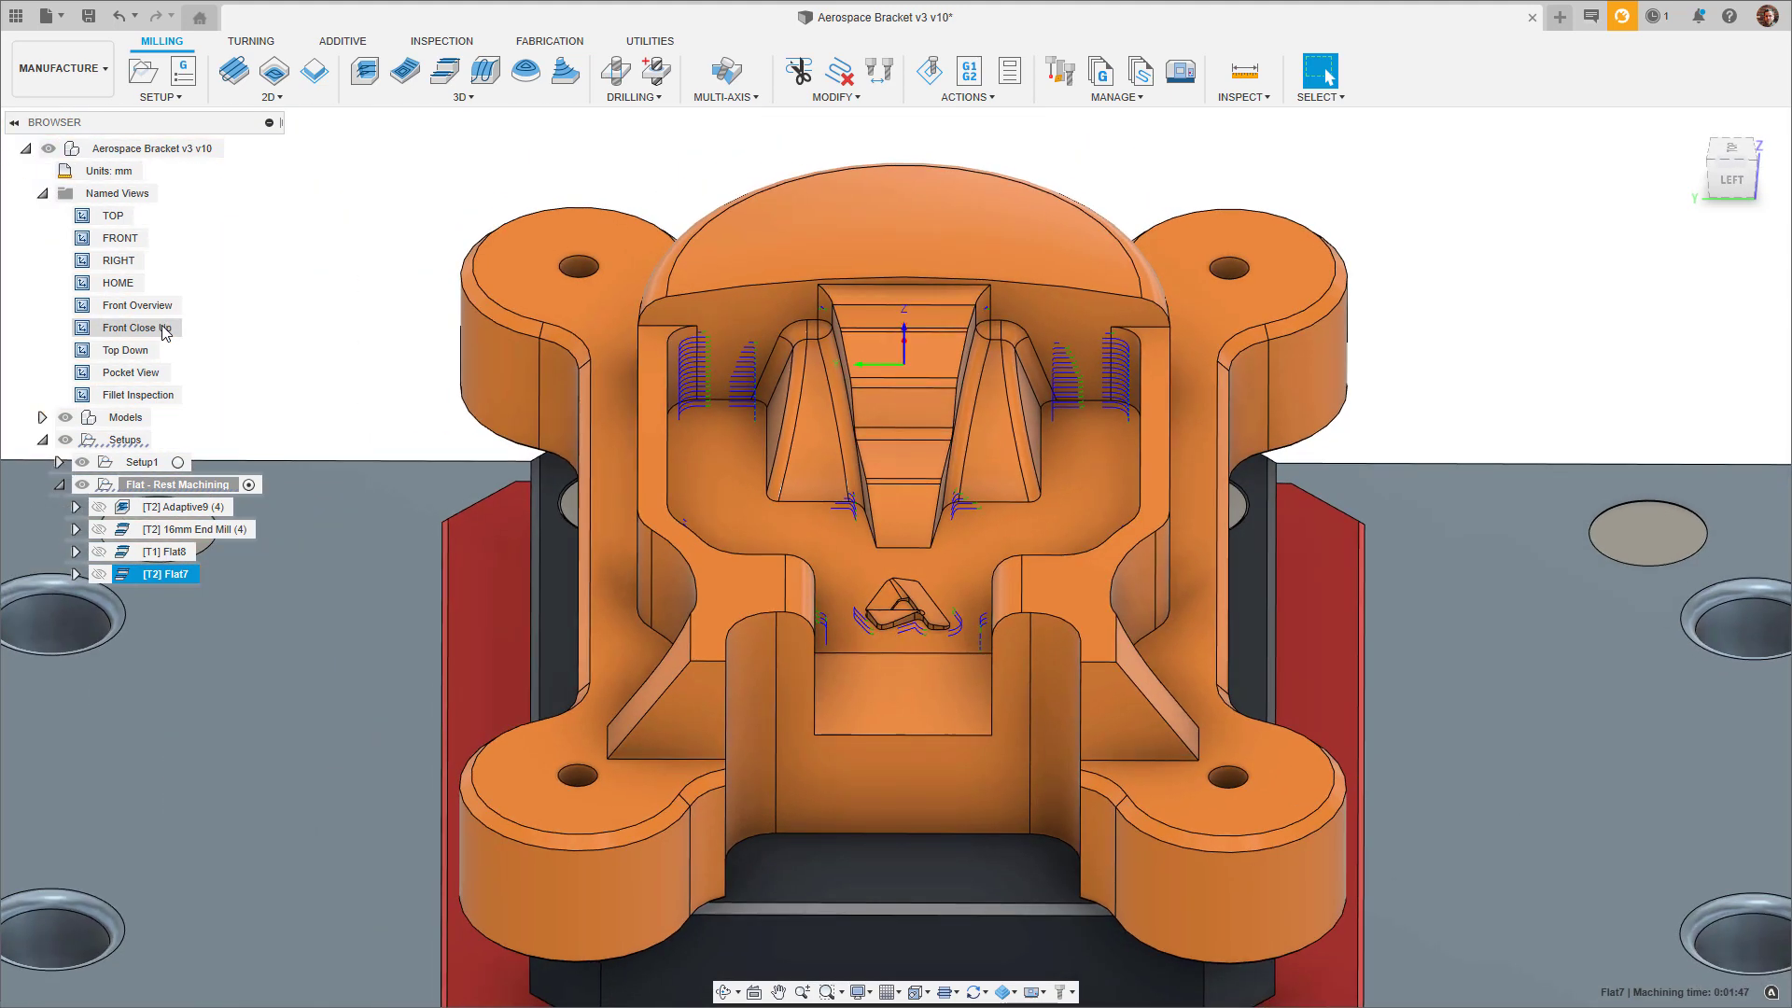
{"action": "double_click", "coordinate": [131, 373]}
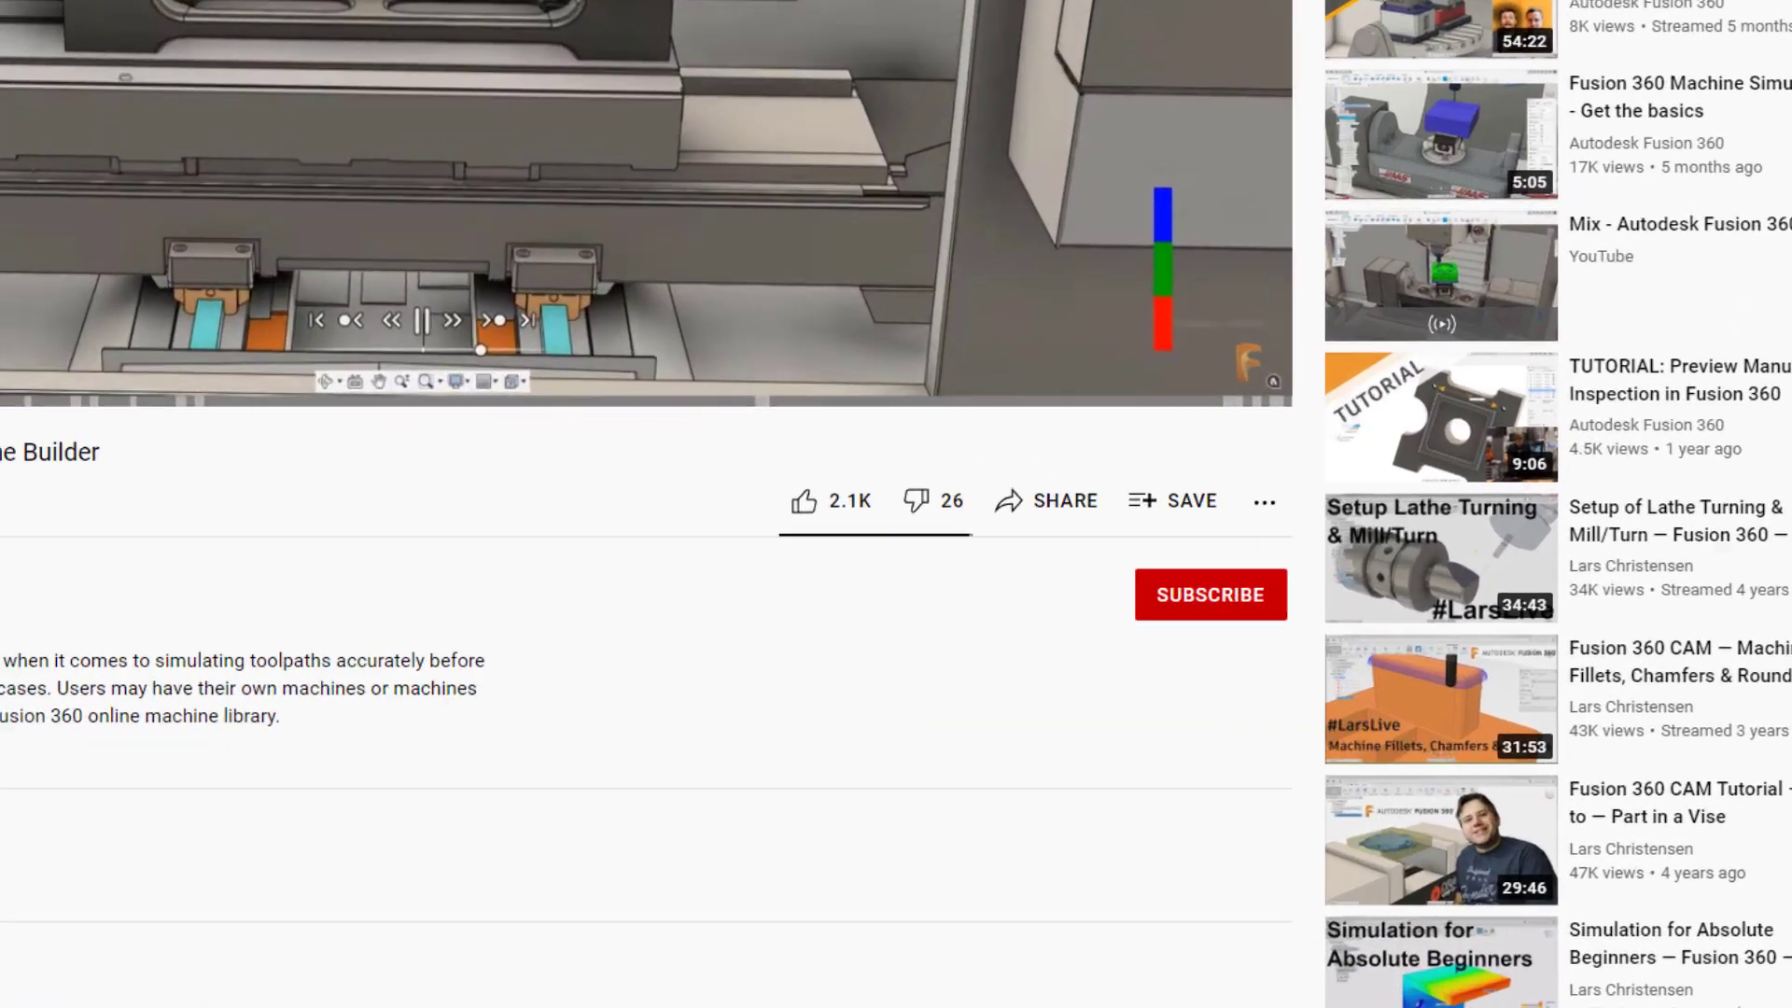
Like the YouTube video, subscribe to the channel, and set notifications to All
{"action": "left_click", "coordinate": [805, 502]}
{"action": "left_click", "coordinate": [1177, 596]}
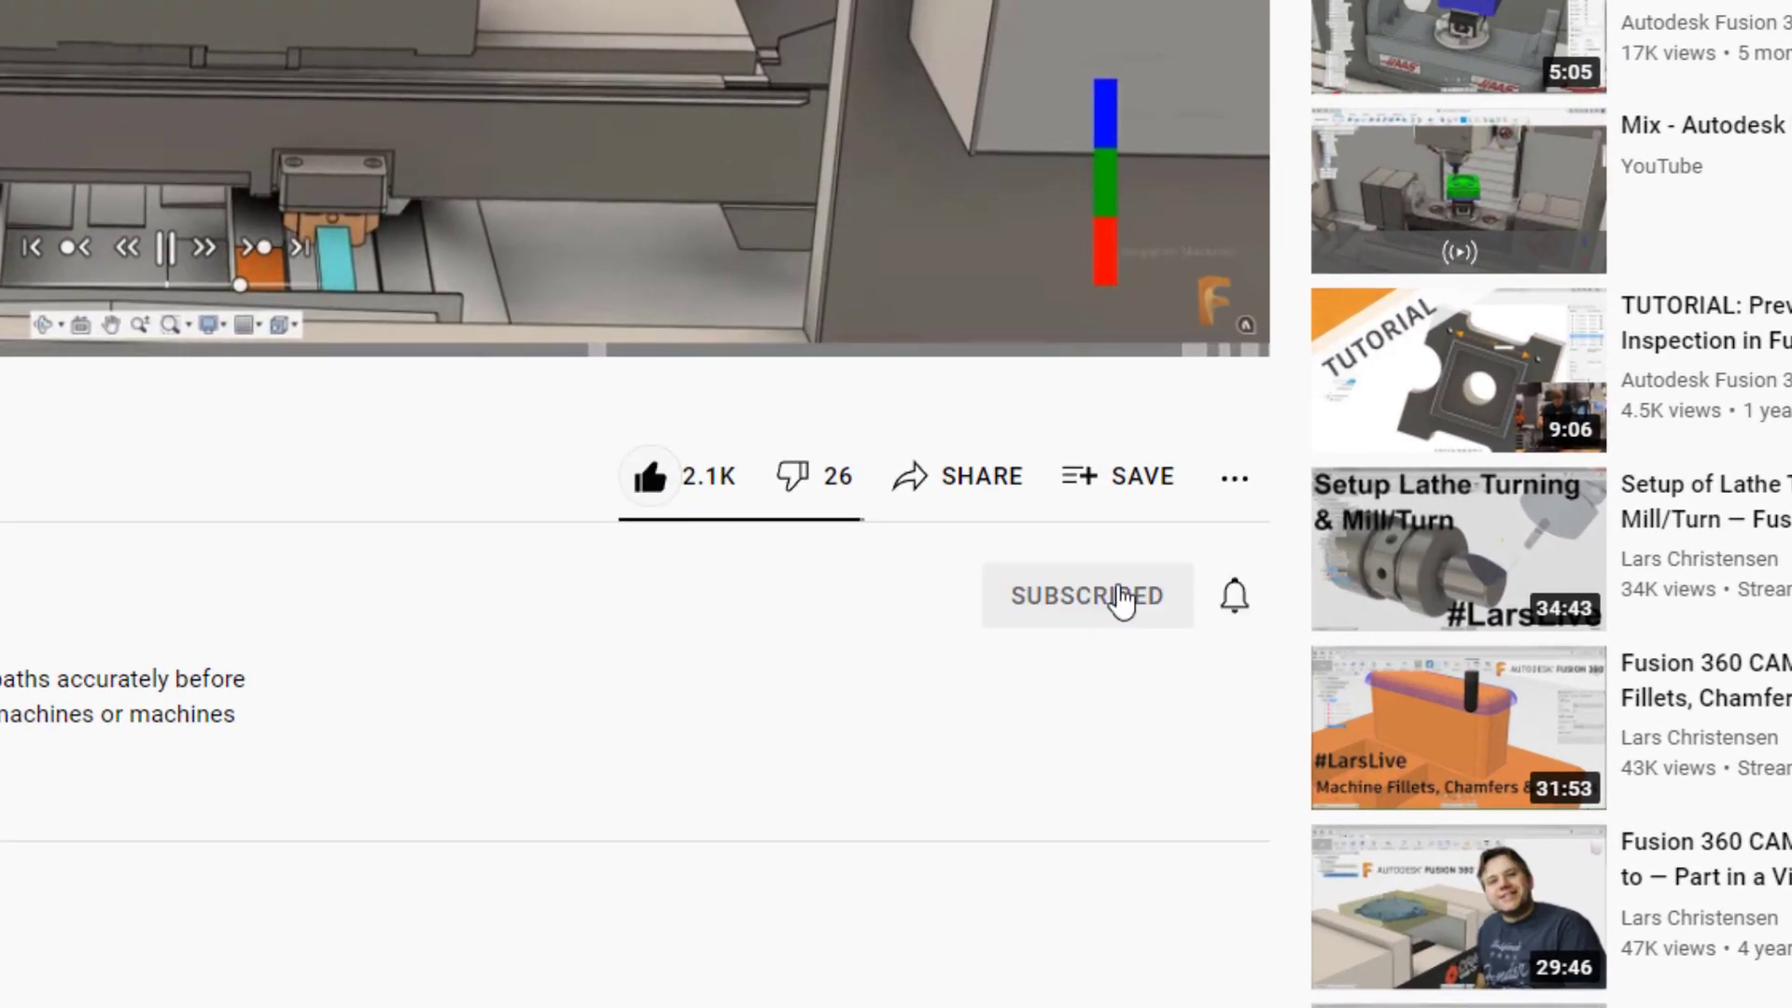
{"action": "left_click", "coordinate": [1234, 595]}
{"action": "left_click", "coordinate": [1273, 681]}
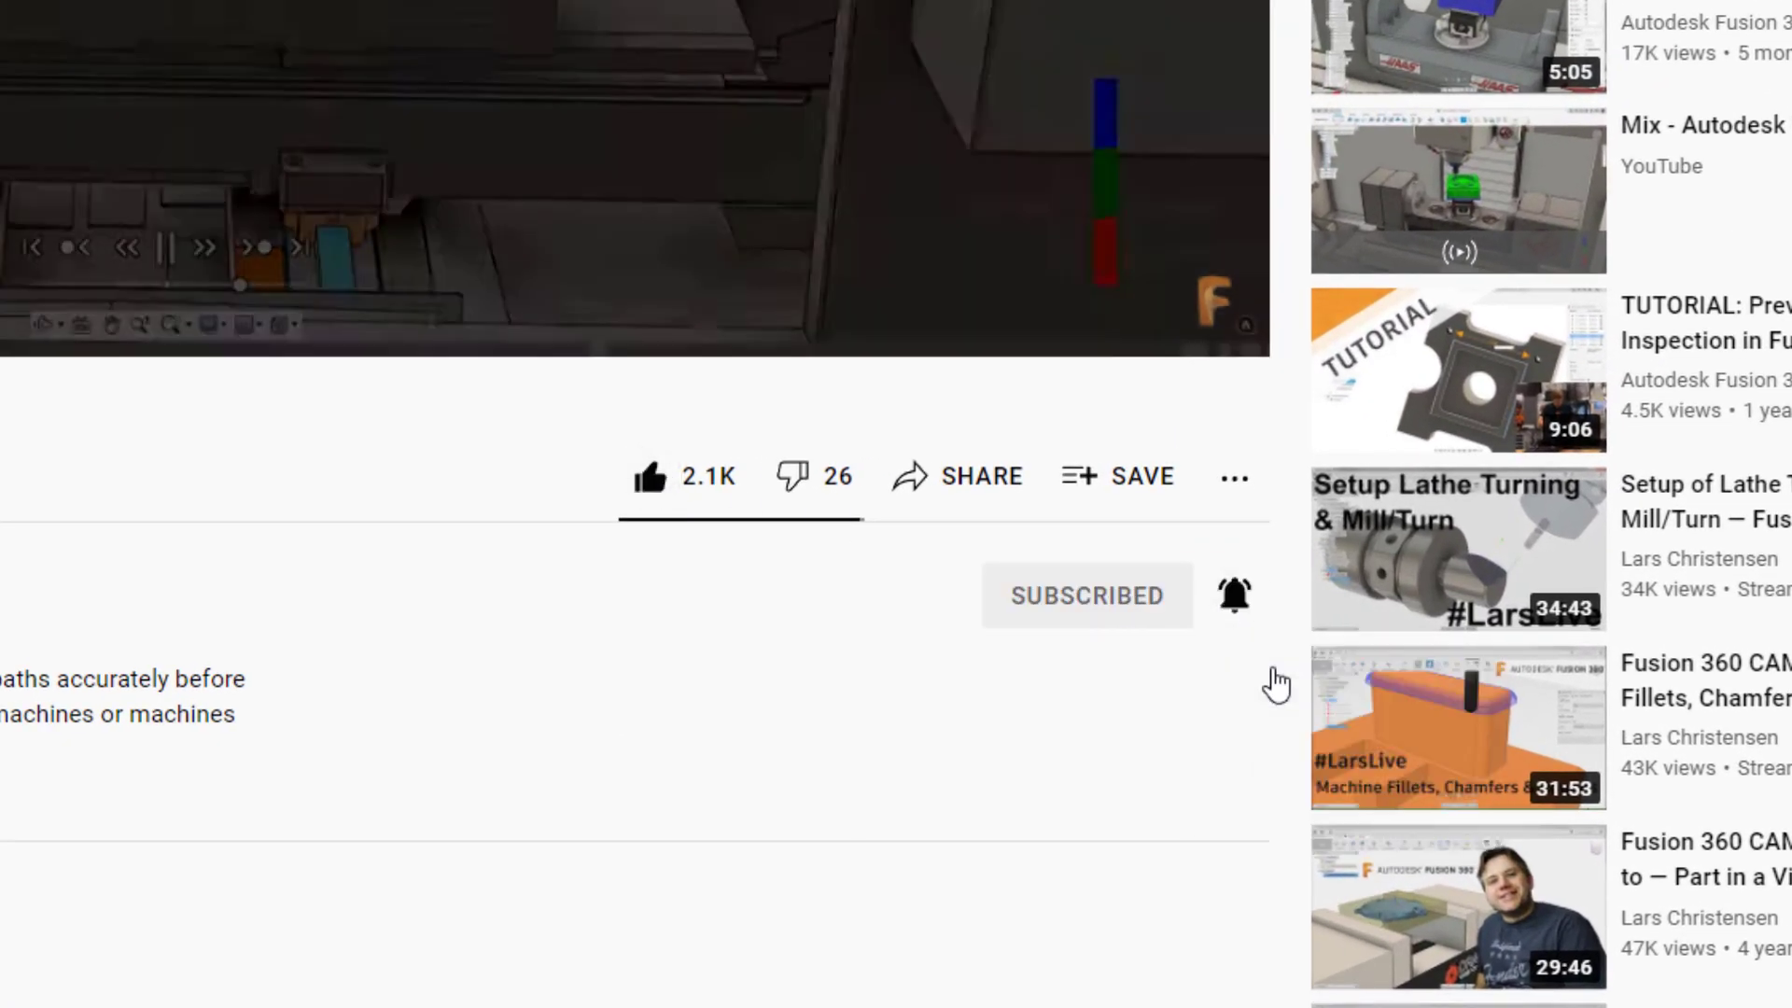